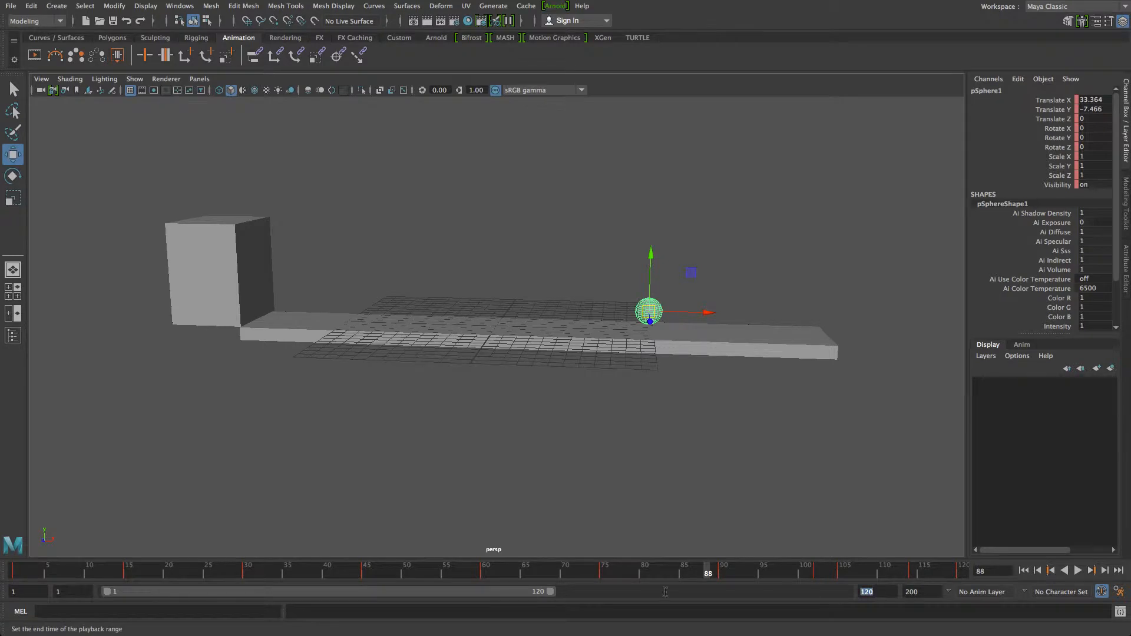
Extend the playback range to end at frame 200 and play the ball animation from frame 1.
text(20)
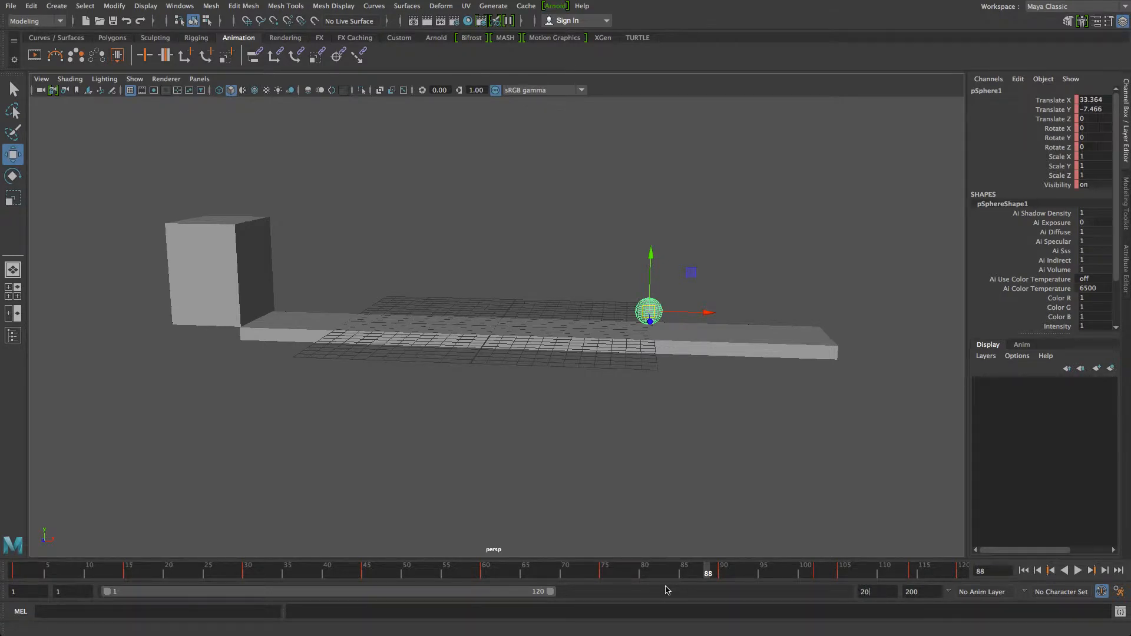
text(0)
key(Return)
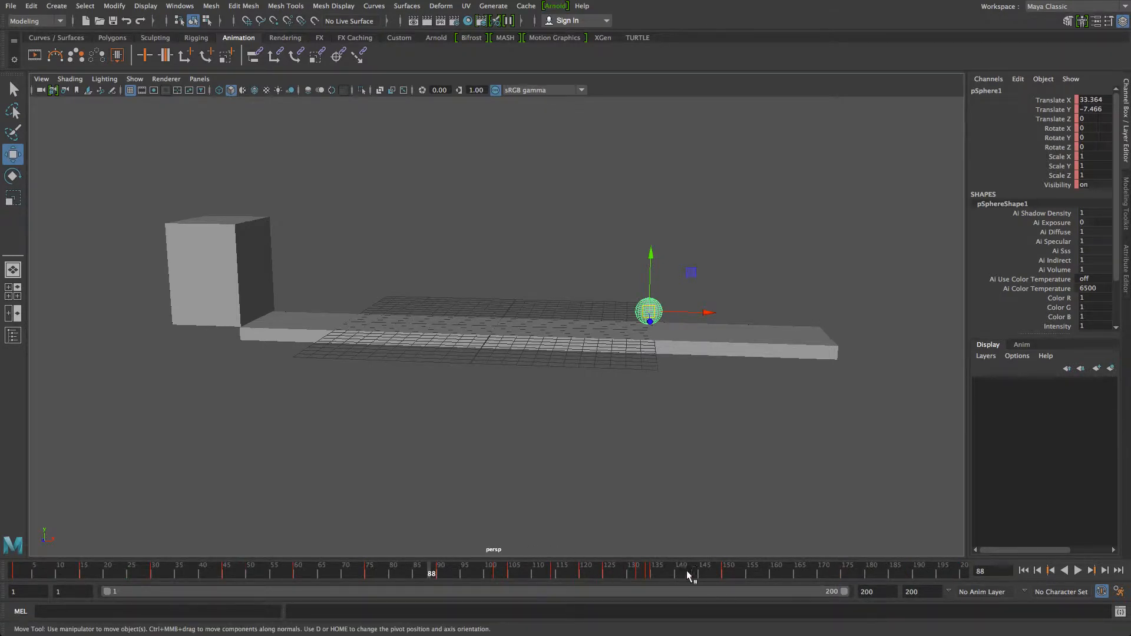
drag(427, 573, 14, 573)
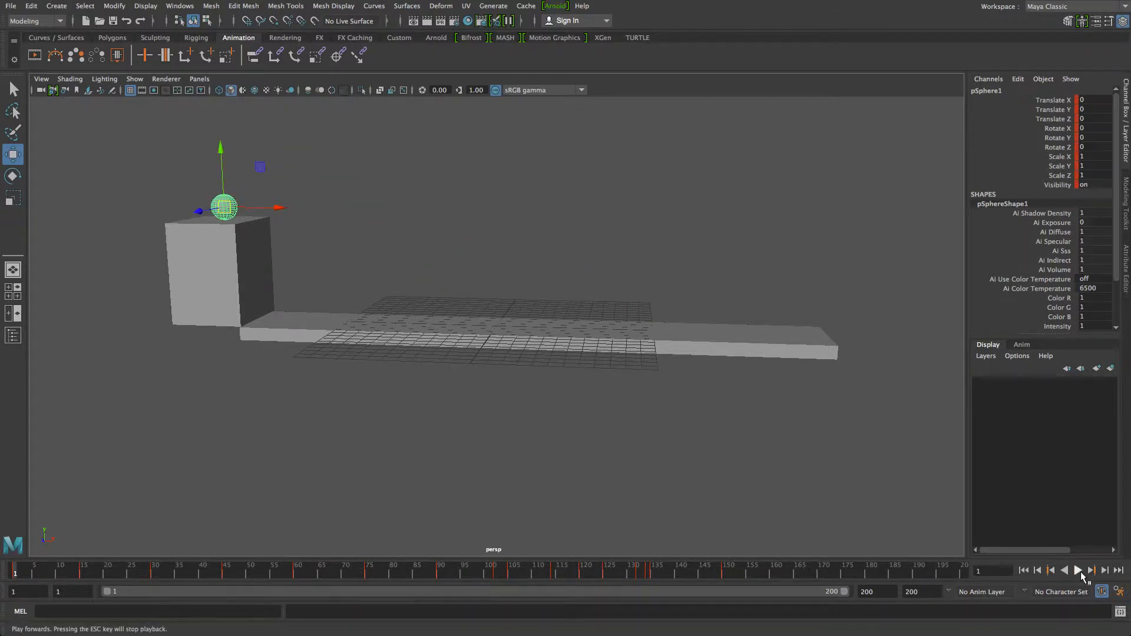
click(1078, 571)
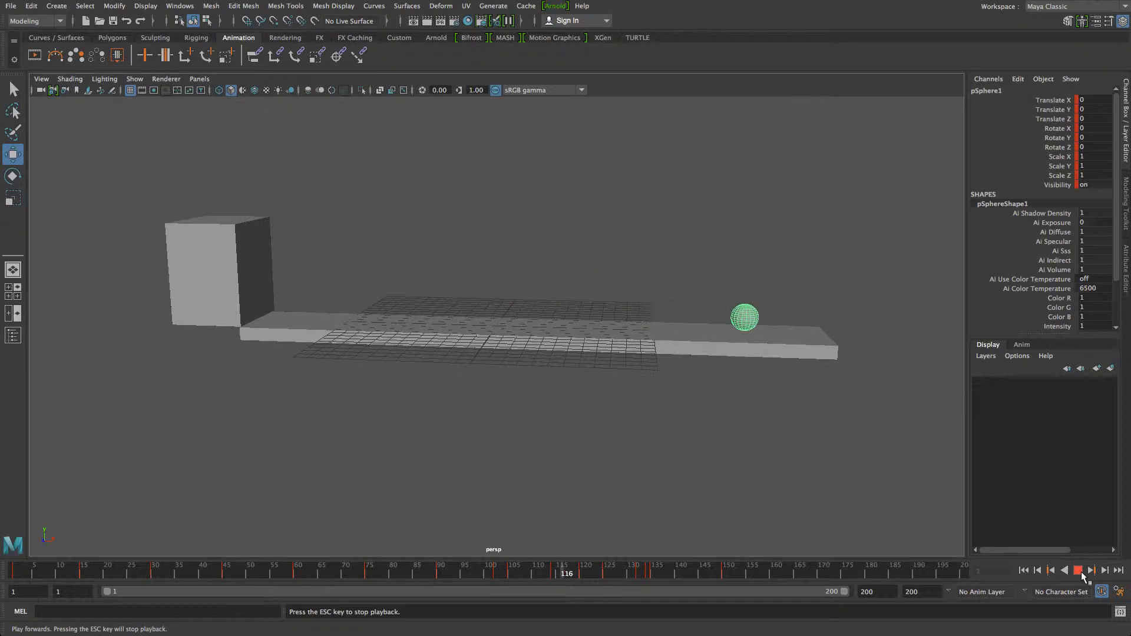
click(1078, 571)
Move the current time to frame 151 and set the playback range to end at frame 151.
click(730, 573)
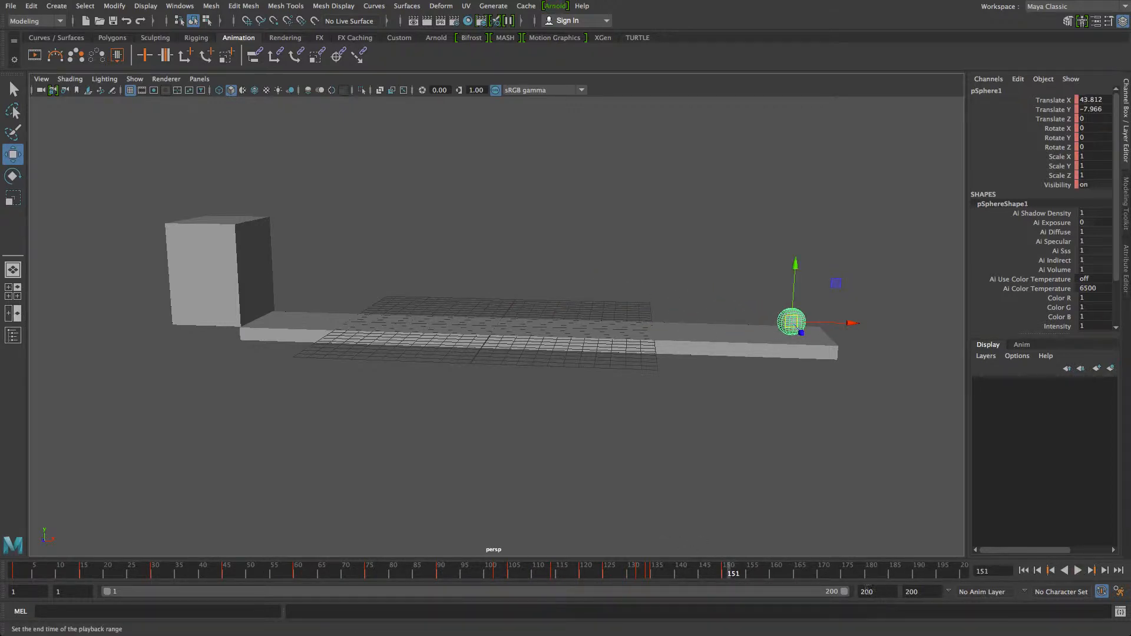
text(151)
key(Return)
Play back the bouncing ball animation and scrub through the timeline to frame 87.
click(1078, 570)
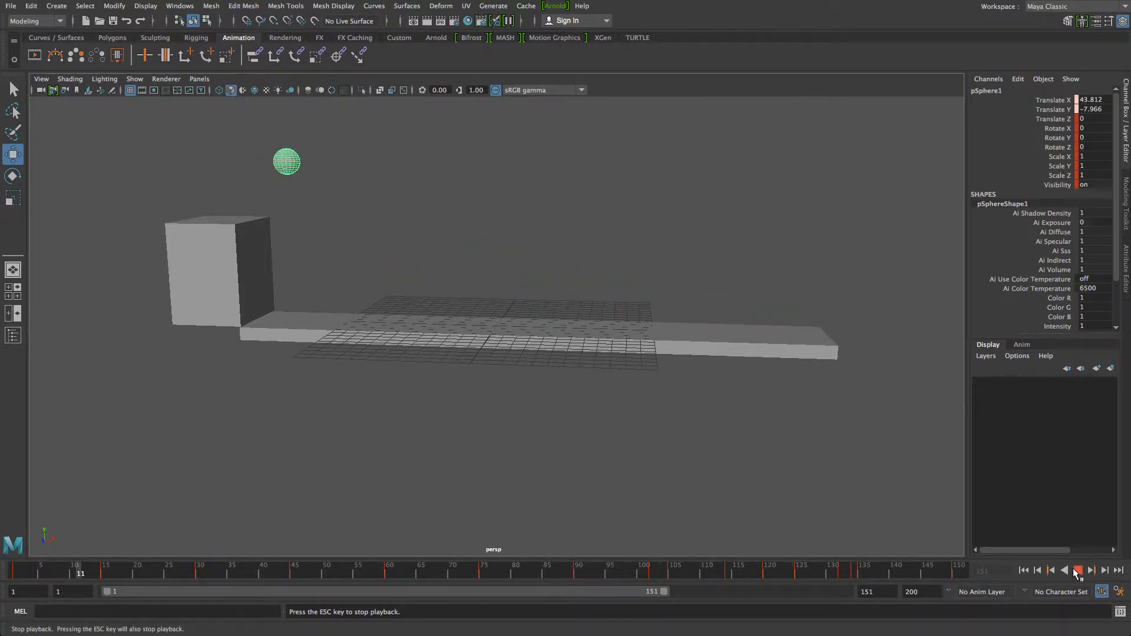
click(1079, 571)
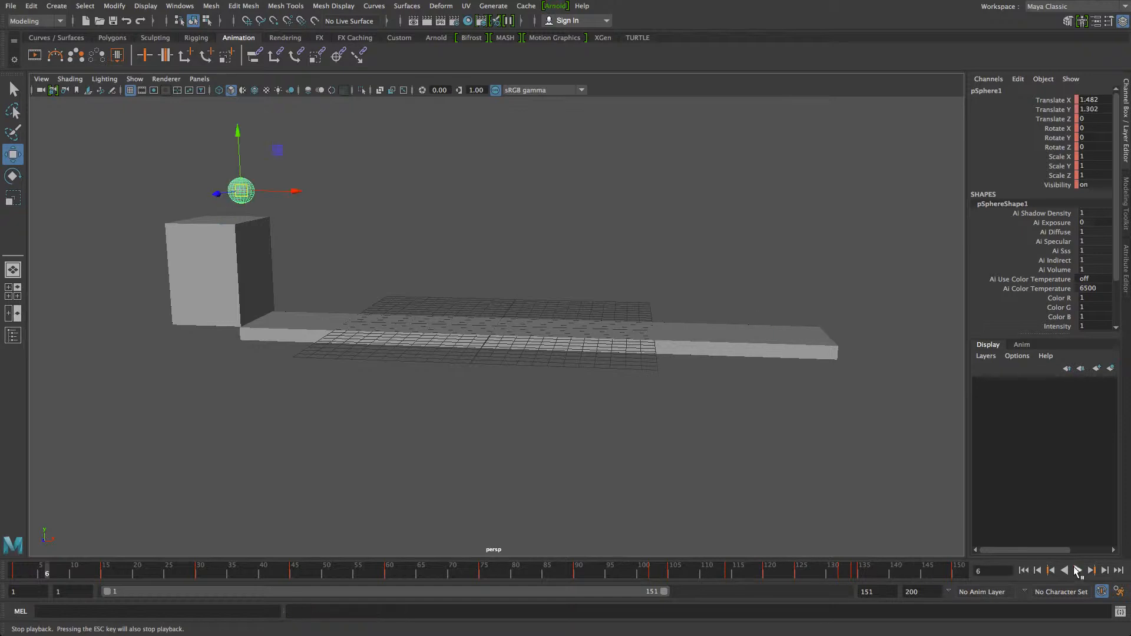
alt+drag(281, 329, 297, 327)
drag(63, 573, 528, 572)
drag(425, 567, 558, 522)
Show the four-view layout and resize its panes so only the perspective view remains stacked above the front view.
key(space)
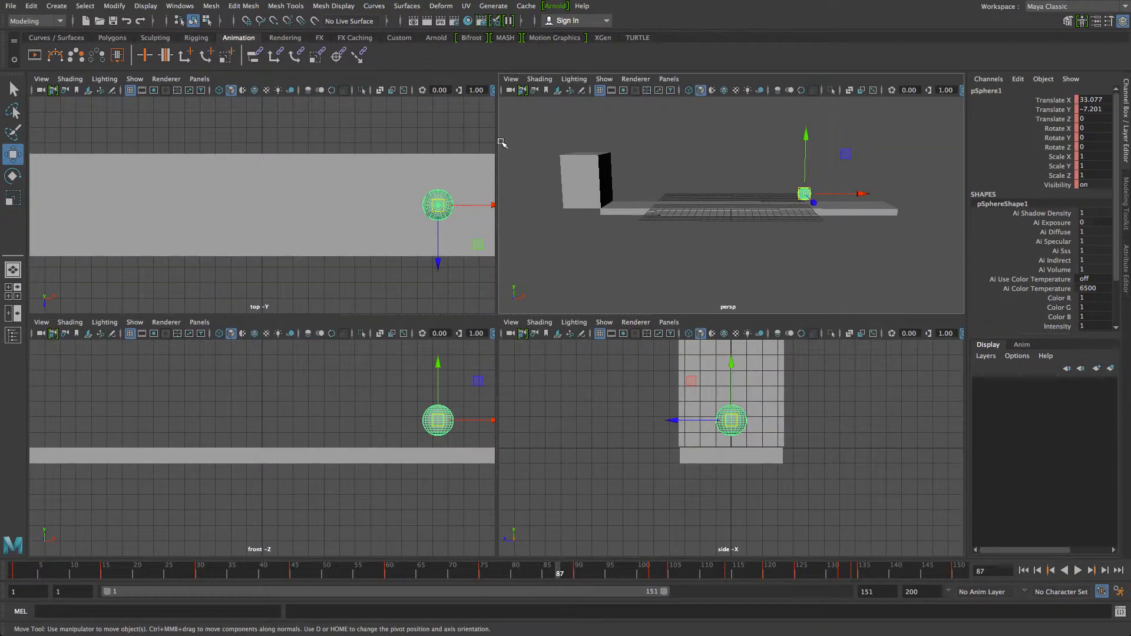
drag(496, 137, 33, 171)
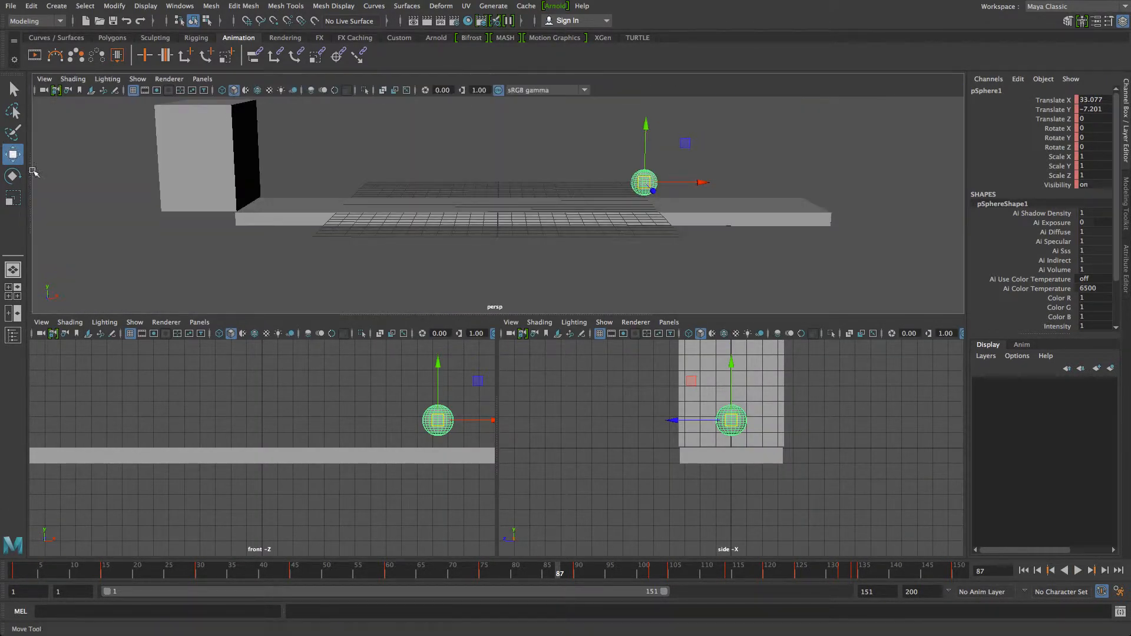
click(663, 512)
drag(498, 424, 1129, 430)
scroll(588, 433, down, 5)
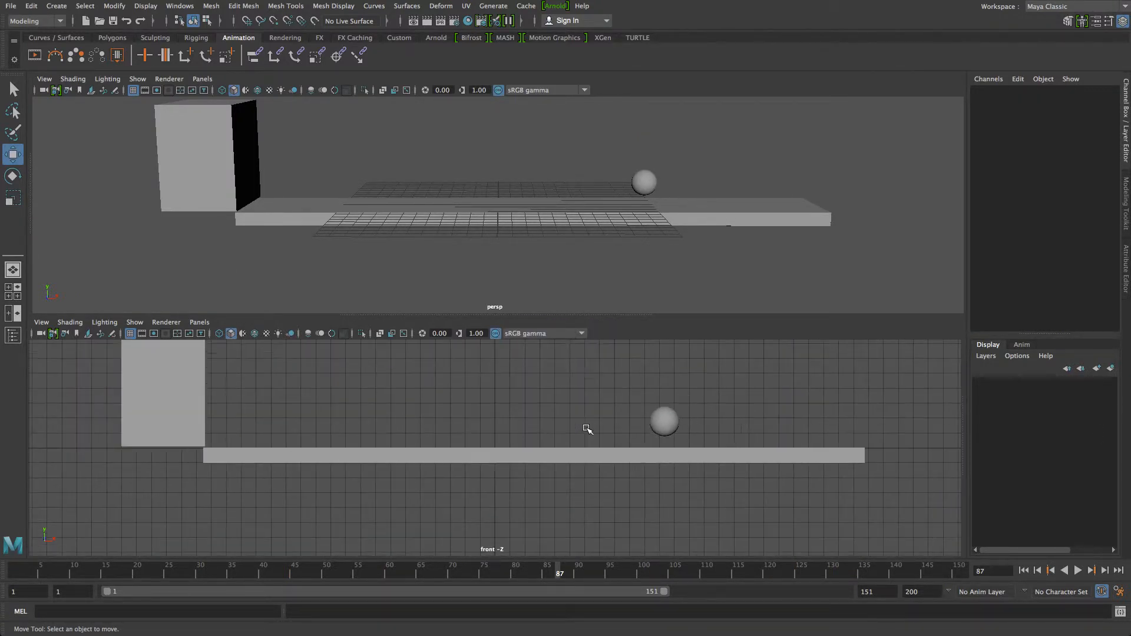
scroll(588, 429, down, 3)
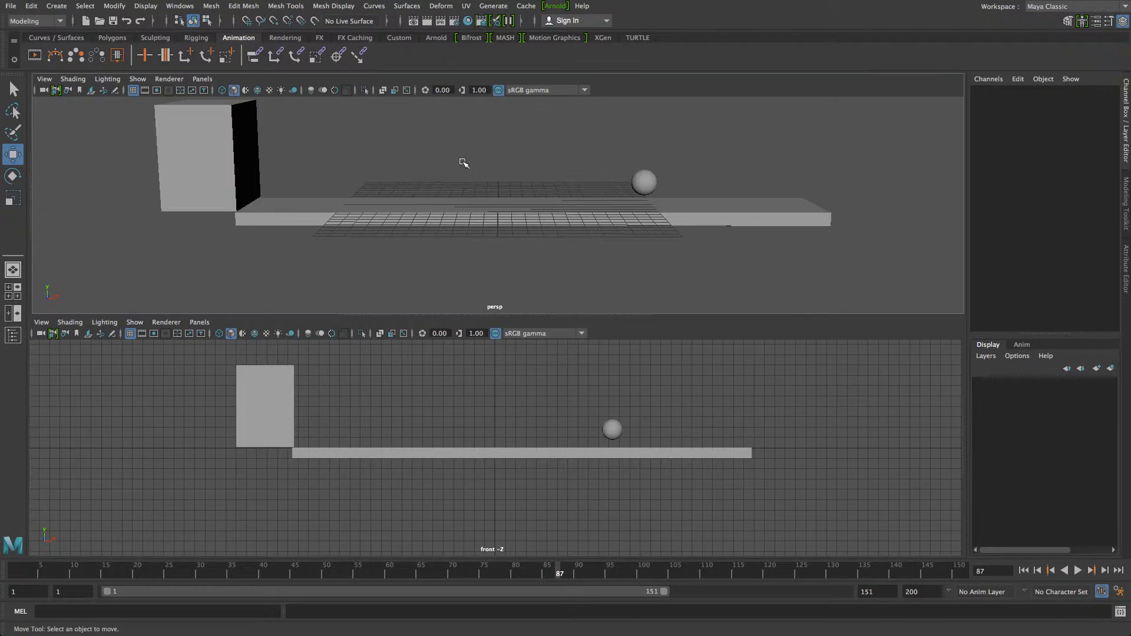
Switch the upper perspective viewport to the Front View.
key(space)
key(space)
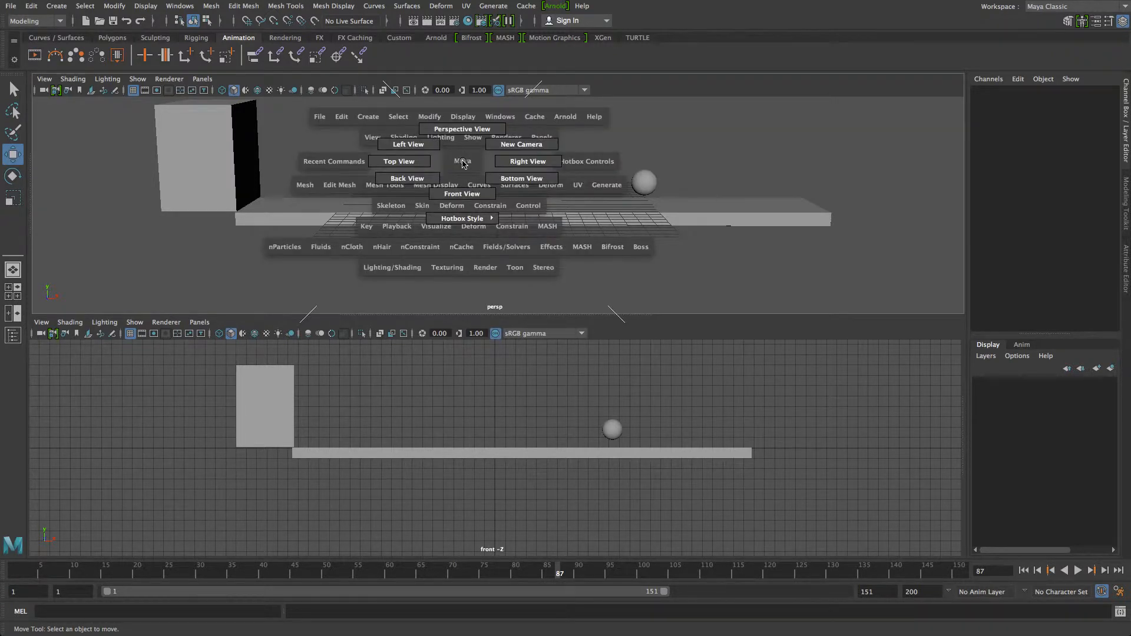
drag(464, 164, 465, 198)
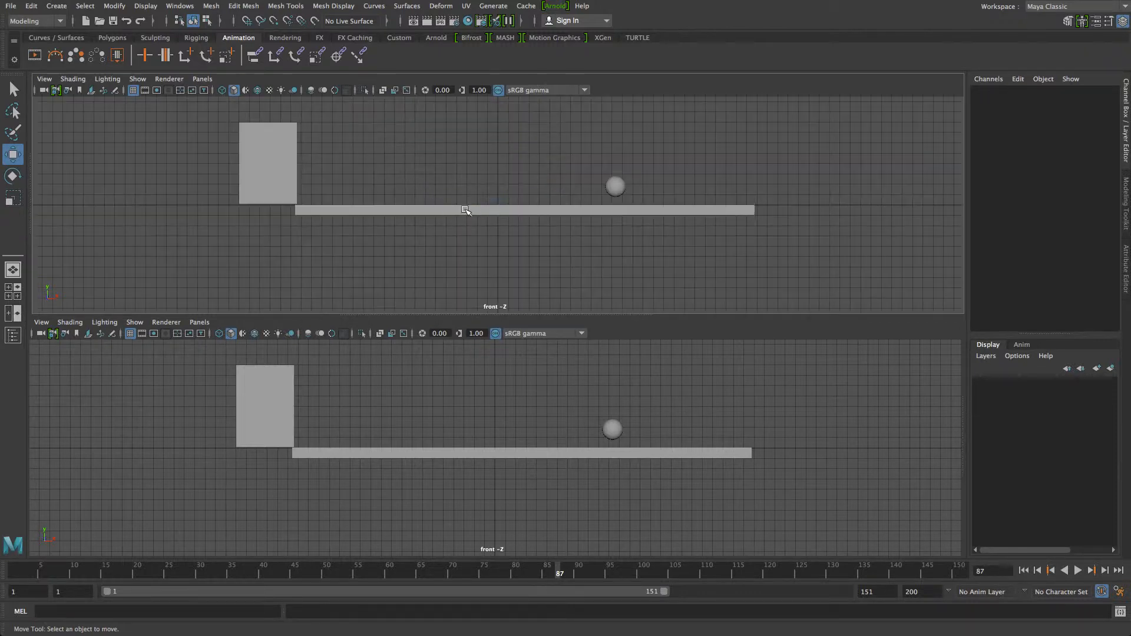
Replace the lower front viewport with the Dope Sheet and select the ball in the remaining front view to load its keys.
click(532, 409)
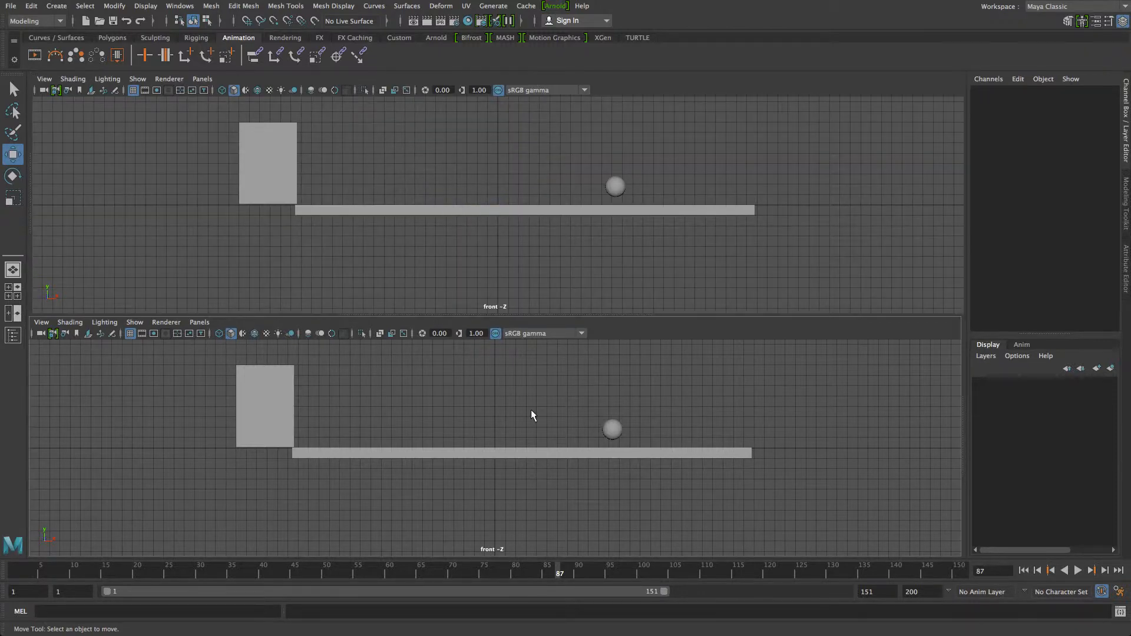
click(198, 322)
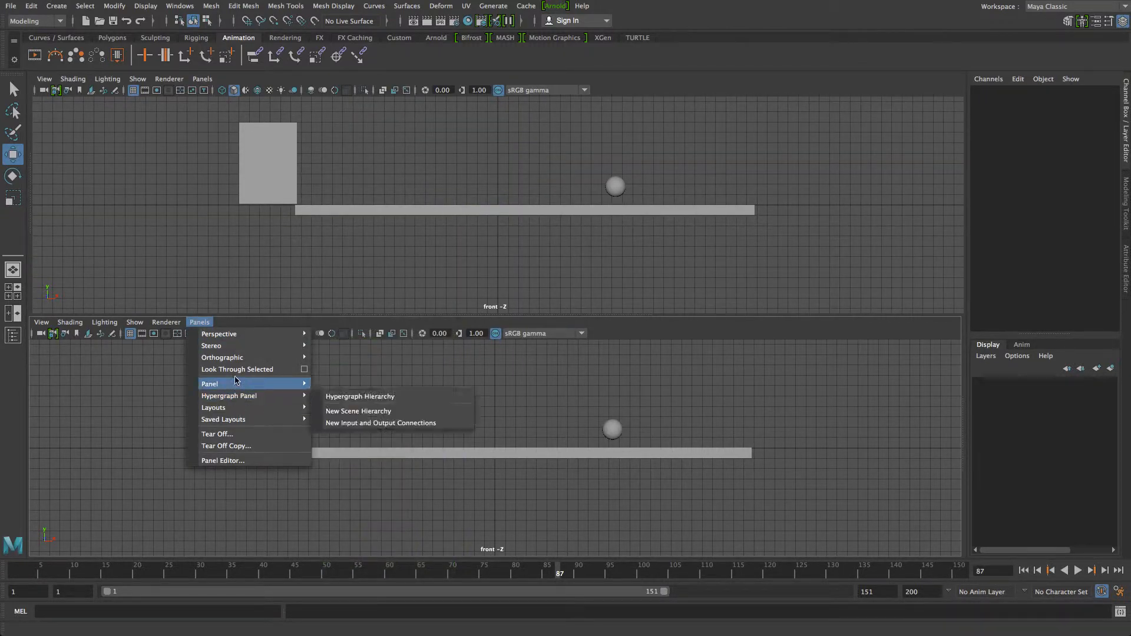
mouse_move(241, 388)
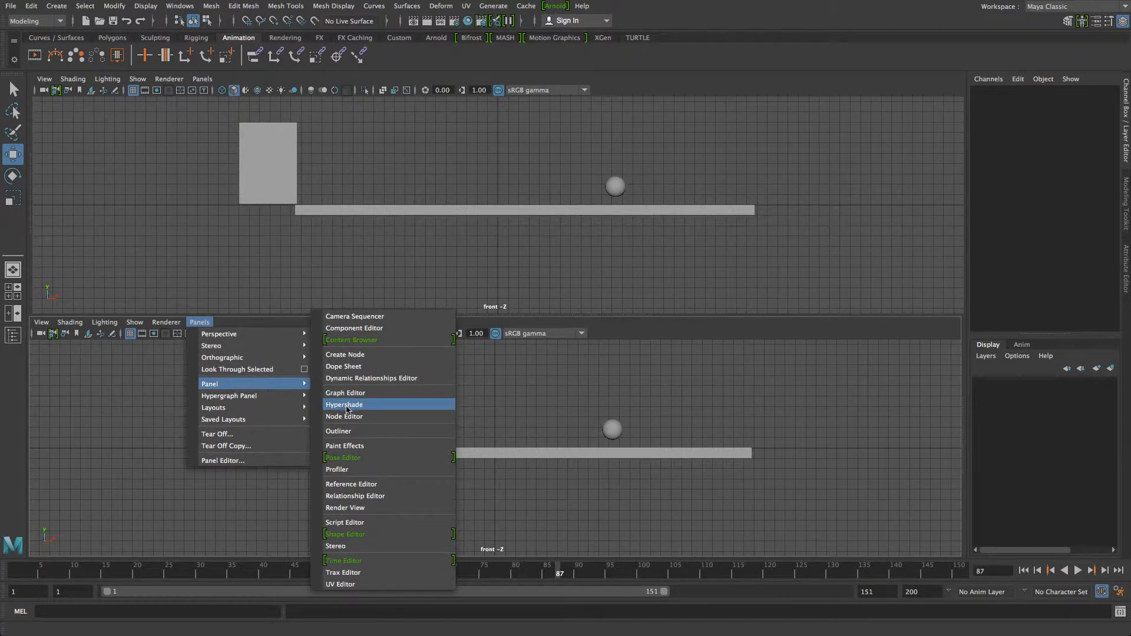
click(353, 368)
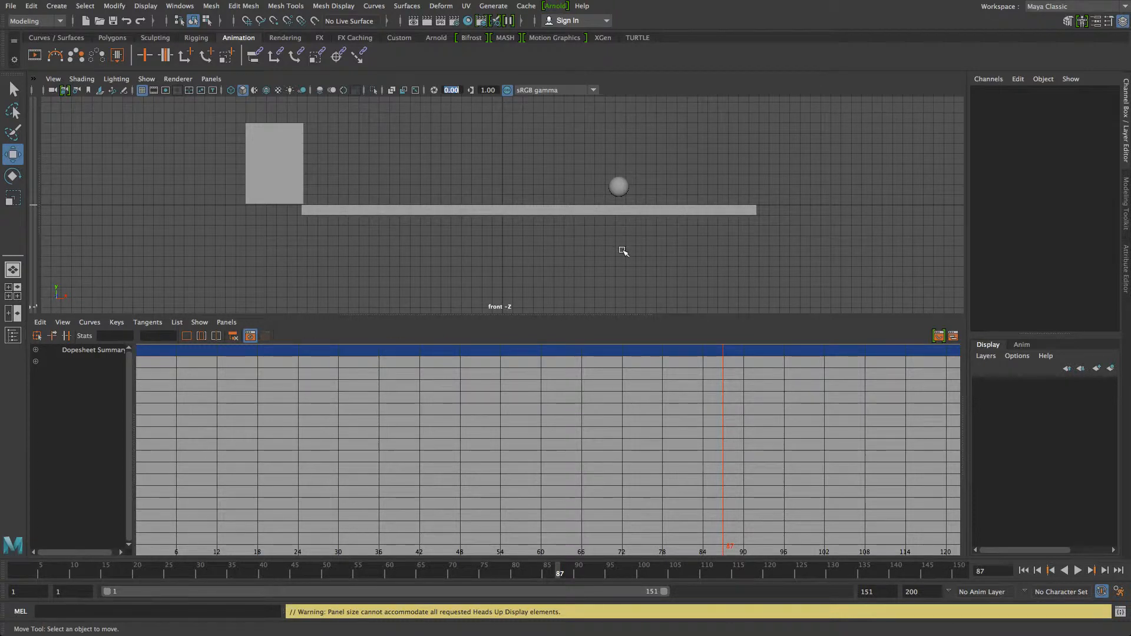
scroll(619, 250, down, 2)
scroll(434, 487, down, 3)
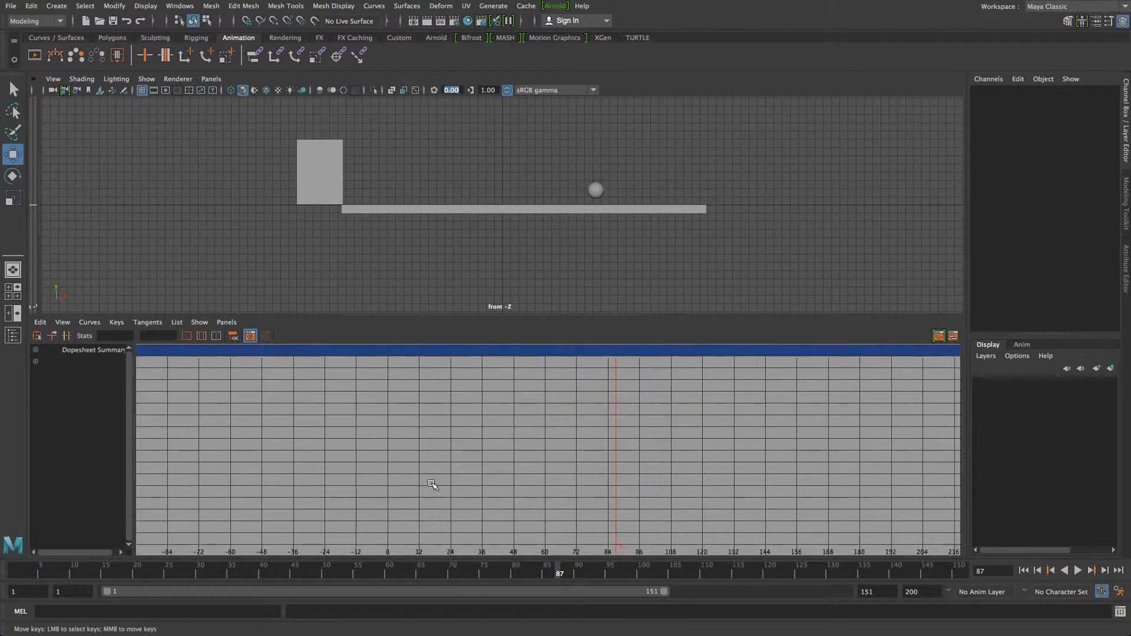
drag(547, 163, 612, 195)
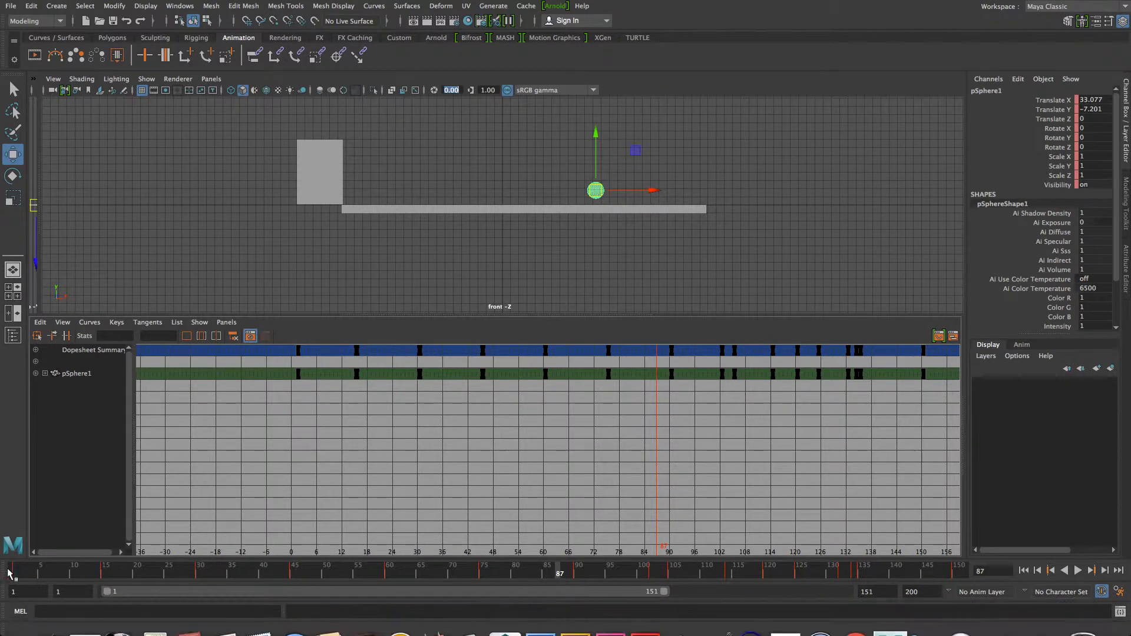
Play and scrub the animation from frame 1 to compare the ball's motion with its keys in the Dope Sheet.
click(31, 573)
drag(30, 573, 16, 575)
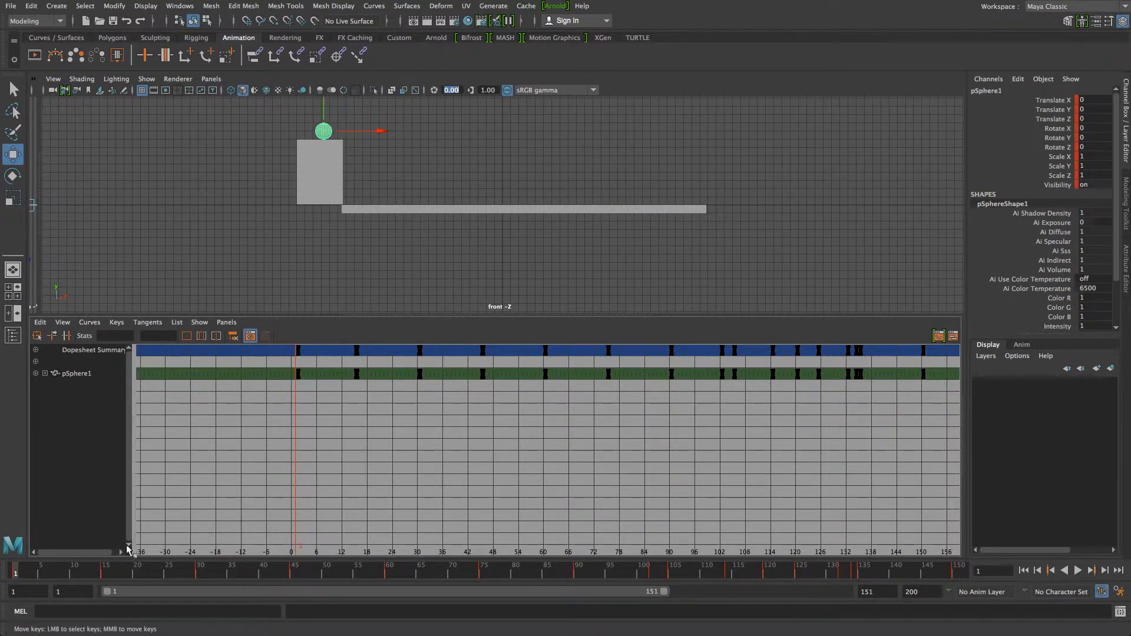
key(alt+v)
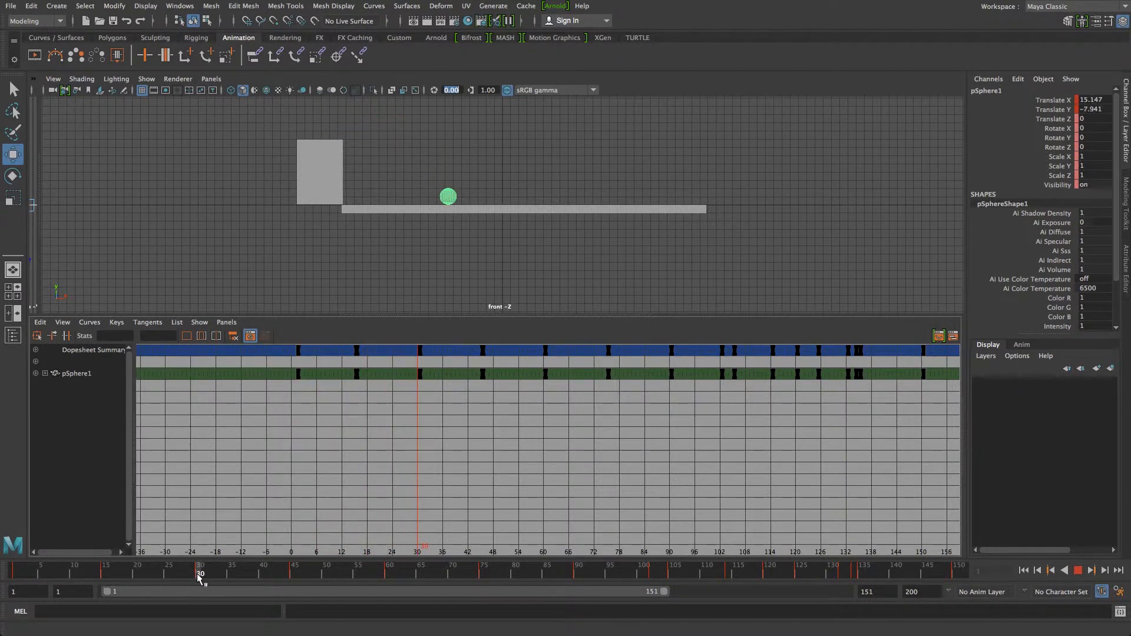
key(alt+v)
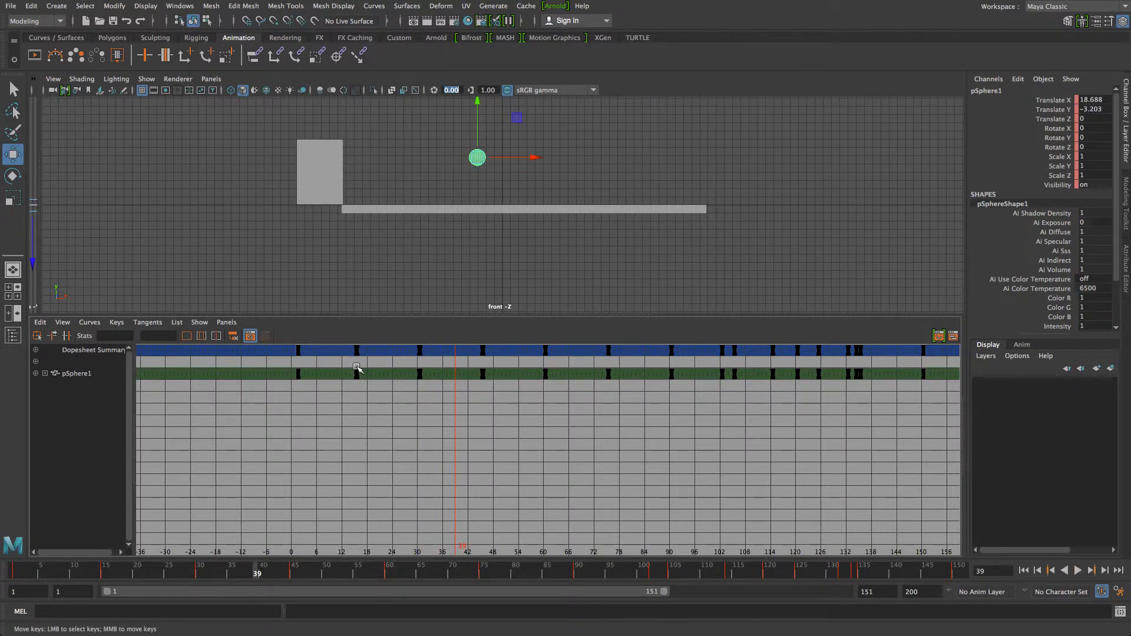
key(alt+v)
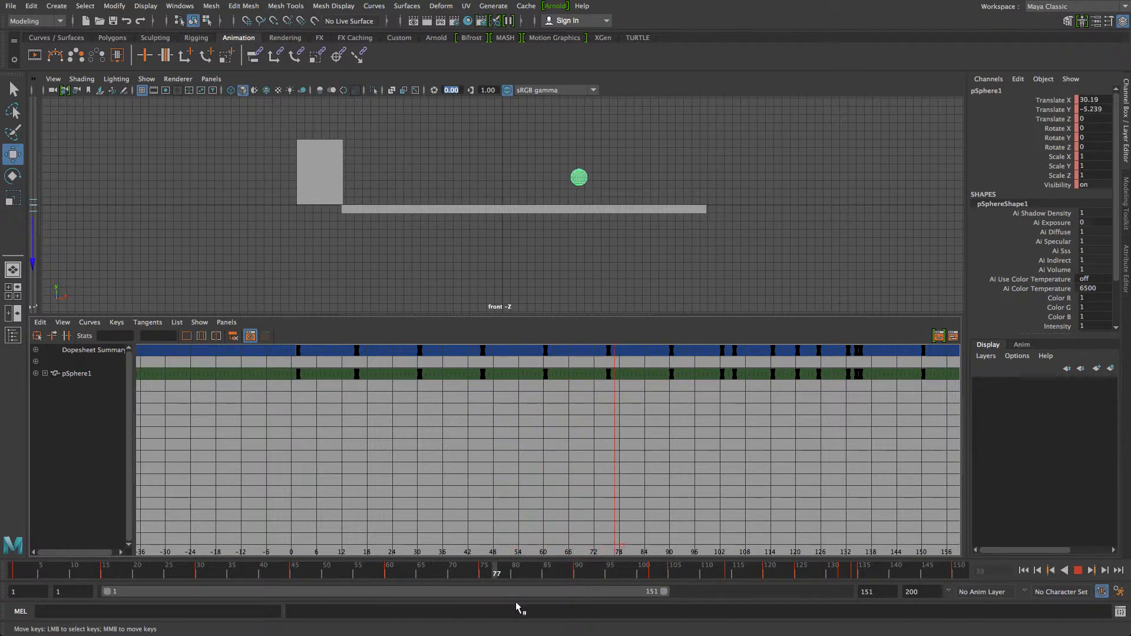
drag(961, 570, 426, 607)
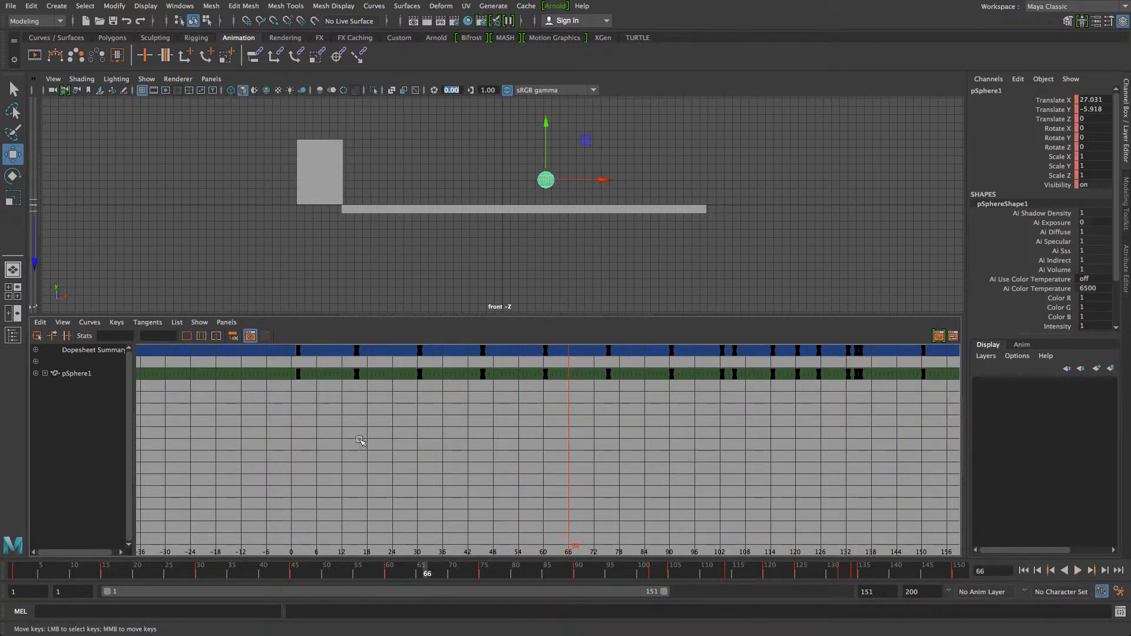
Select the ball's frame 1 key in the Dope Sheet, return to the start, and scrub to frame 15.
drag(308, 404, 280, 355)
key(alt+shift+v)
key(alt+v)
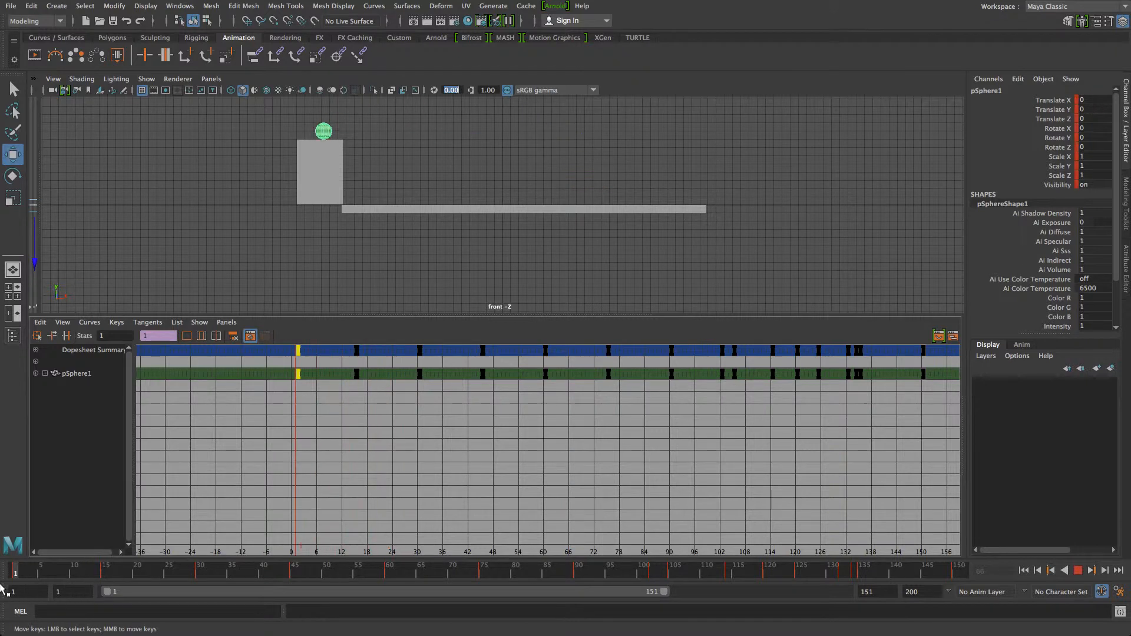
drag(2, 586, 105, 580)
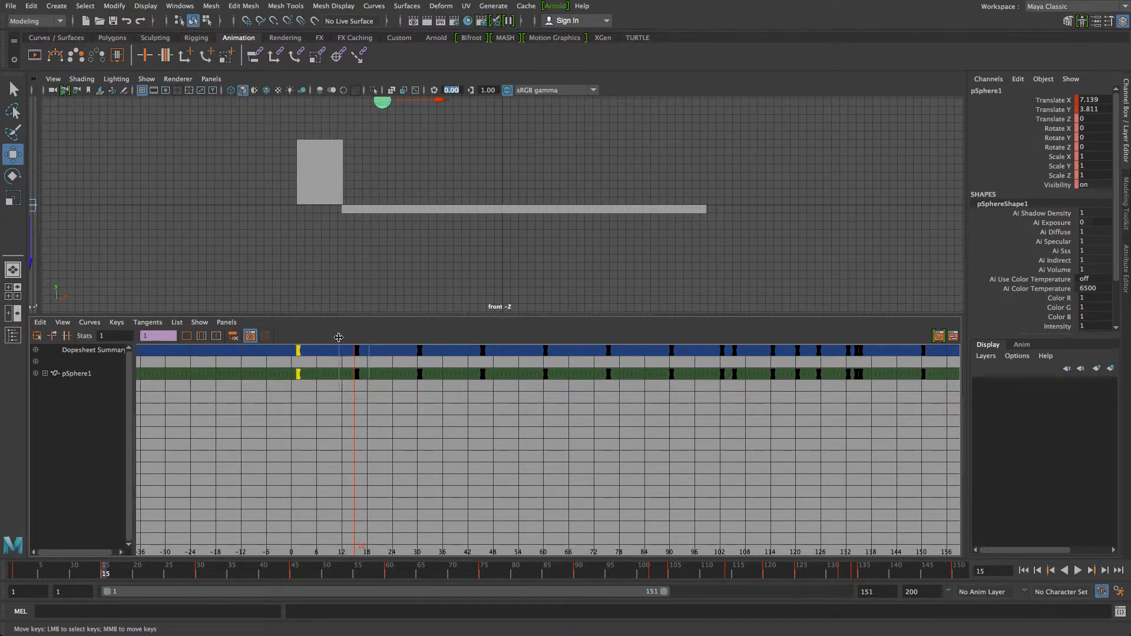
Try shifting the ball's frame 15 key in the Dope Sheet, then undo the edit and clear the key selection.
drag(338, 338, 340, 343)
drag(374, 389, 339, 330)
drag(361, 376, 364, 368)
mouse_move(357, 376)
middle_down()
mouse_move(383, 374)
mouse_move(345, 373)
mouse_move(357, 373)
middle_up()
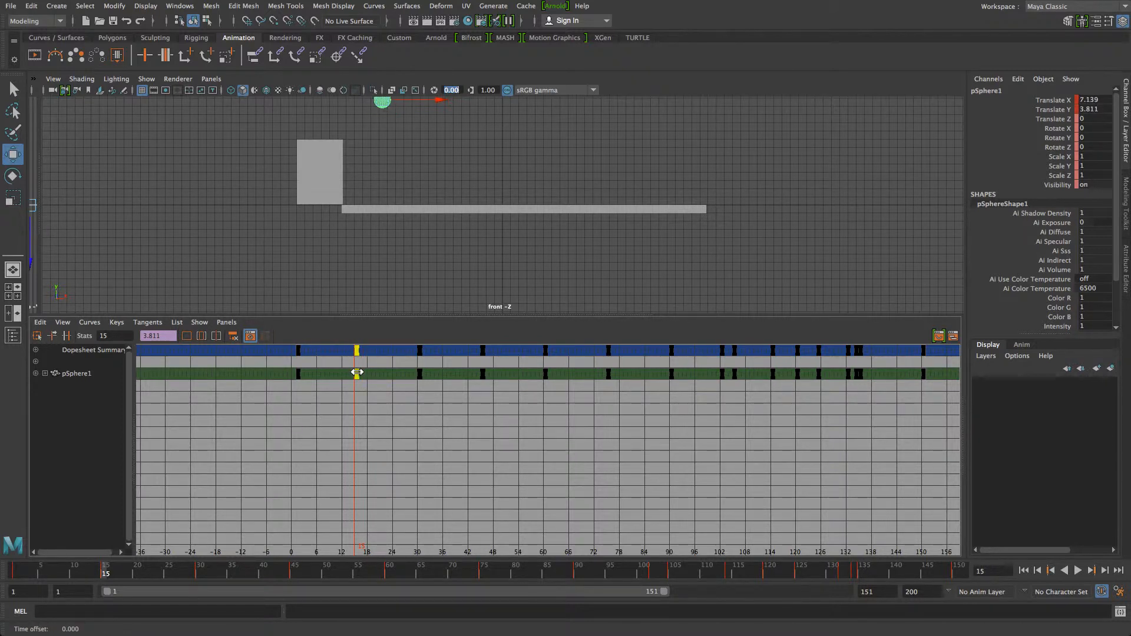
key(ctrl+z)
click(316, 348)
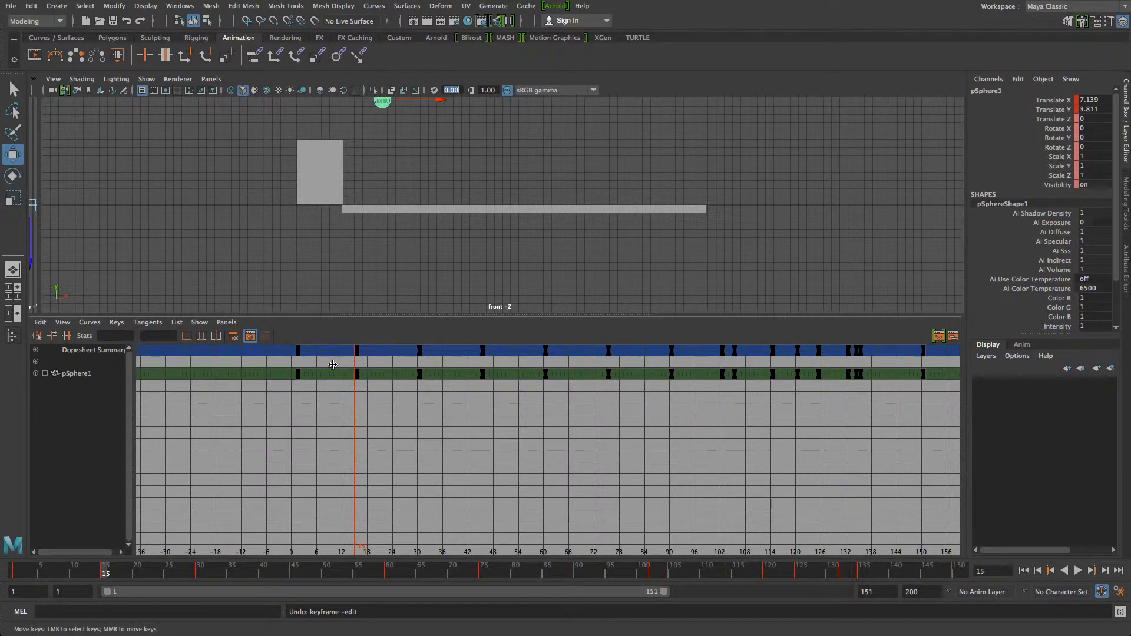
Try moving the ball's first three Dope Sheet keys about 12 frames in time, then undo the move and deselect them.
click(298, 351)
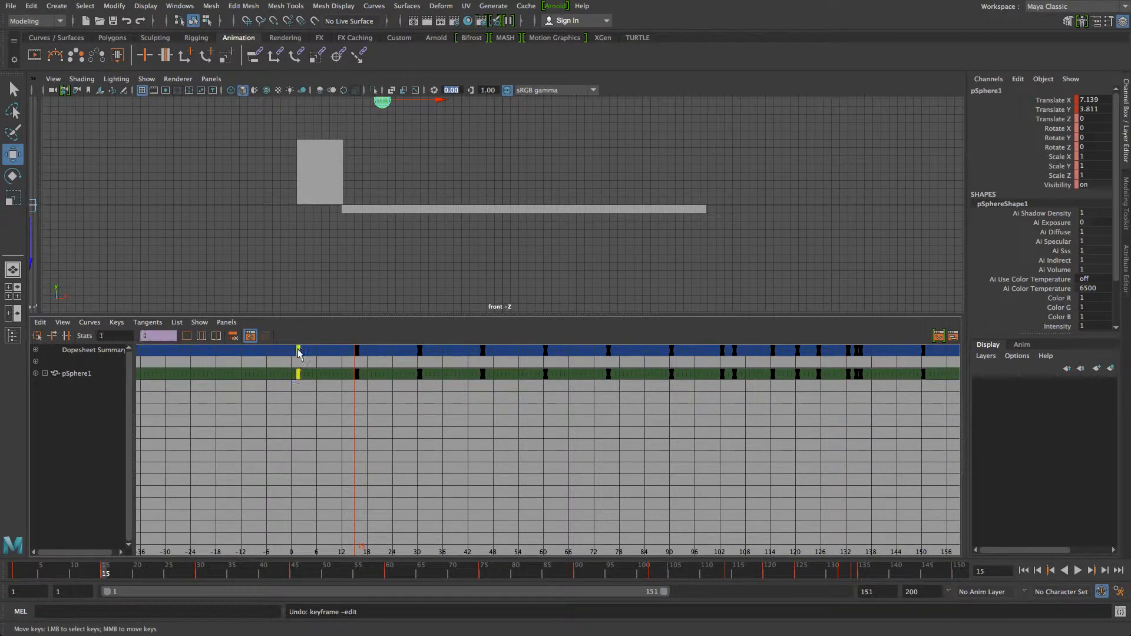
shift+click(355, 350)
shift+click(420, 351)
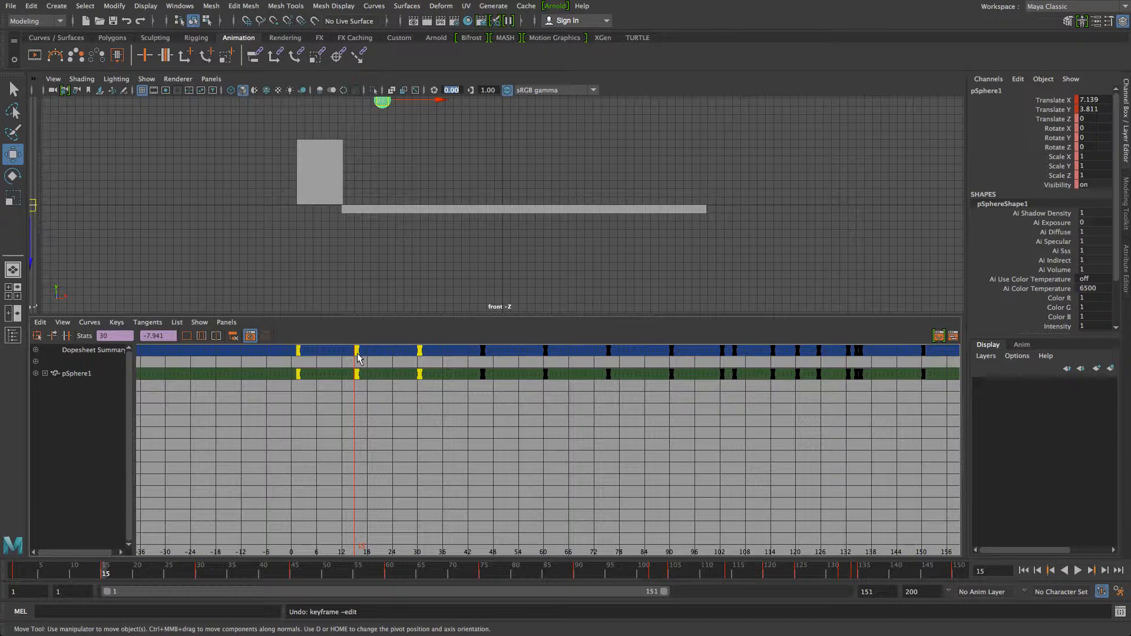
middle_drag(358, 354, 409, 363)
key(ctrl+z)
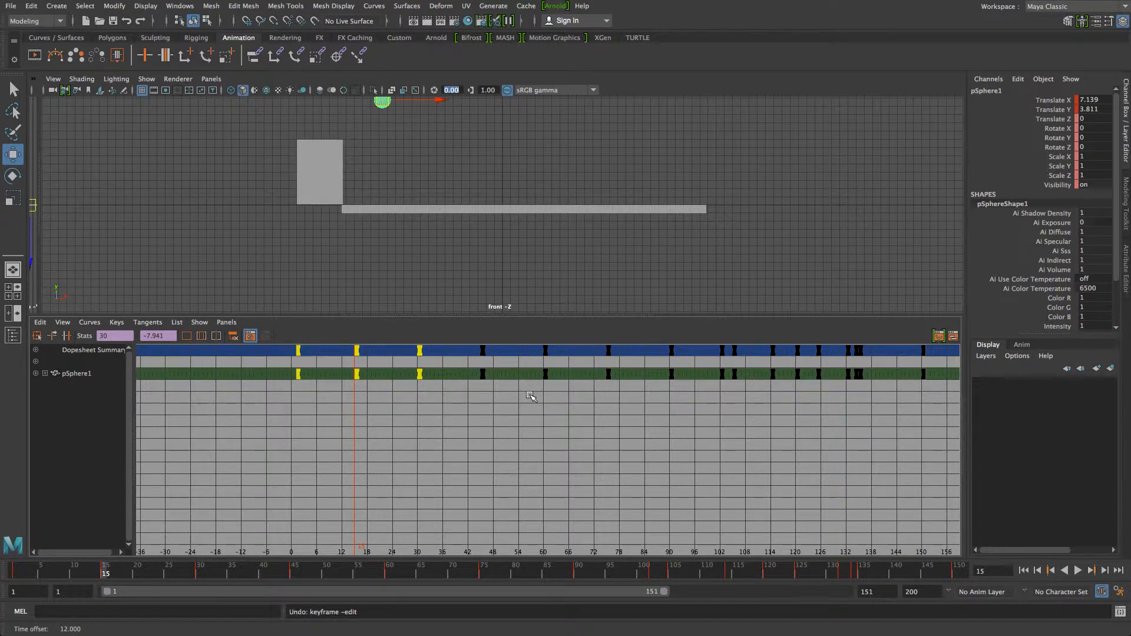
click(238, 354)
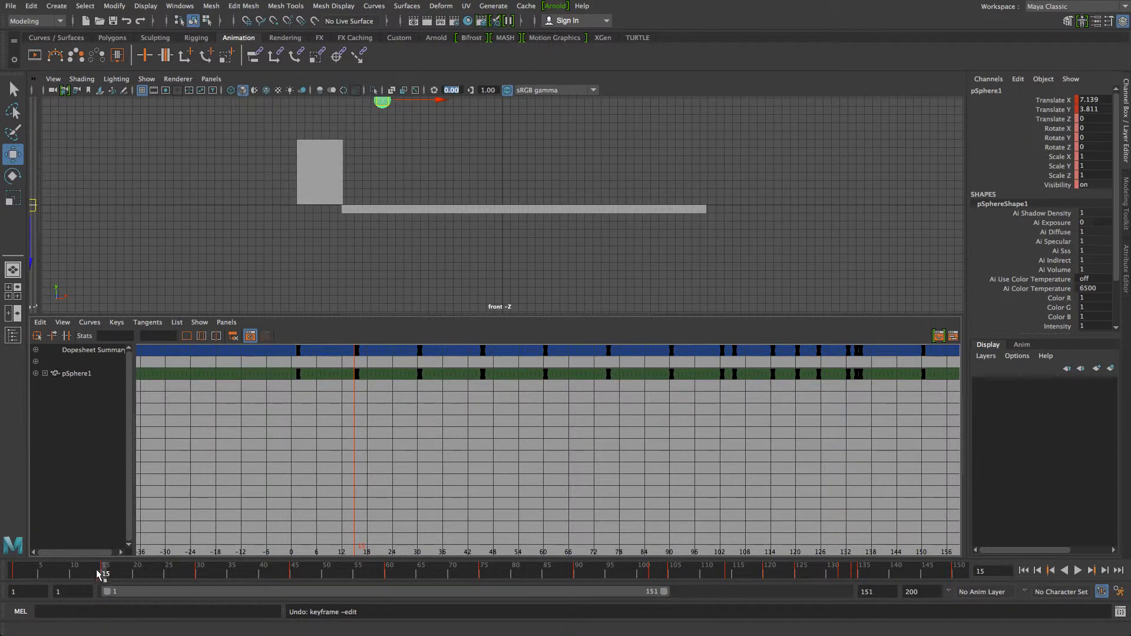
Scrub to frame 125 and delete all of the ball's keys after it in the Dope Sheet.
drag(98, 575, 807, 614)
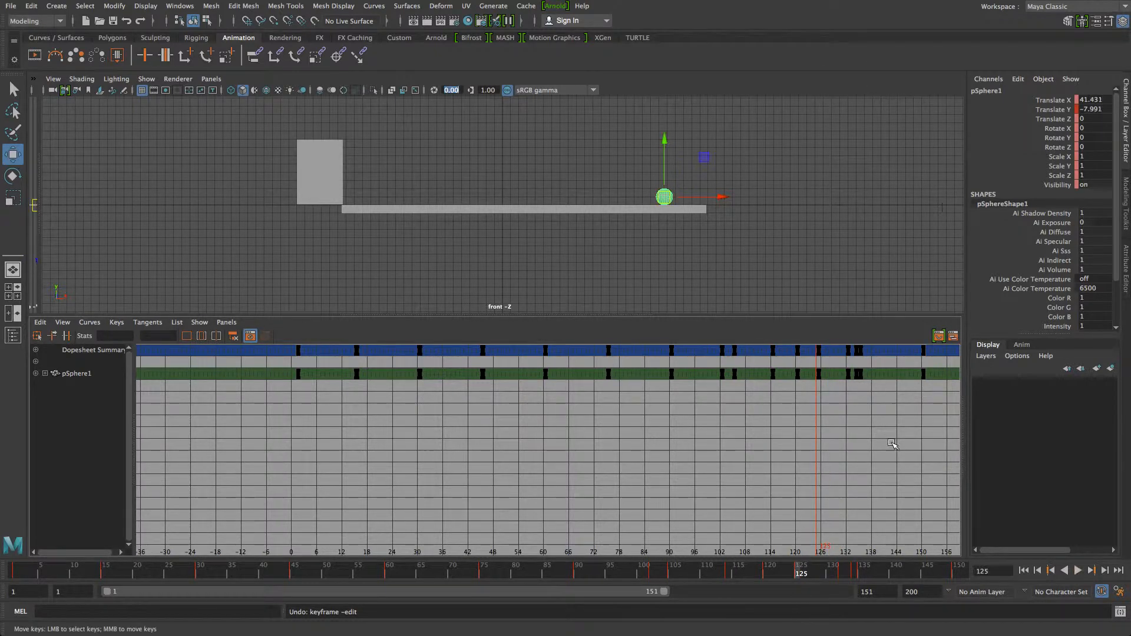
click(859, 375)
shift+click(924, 353)
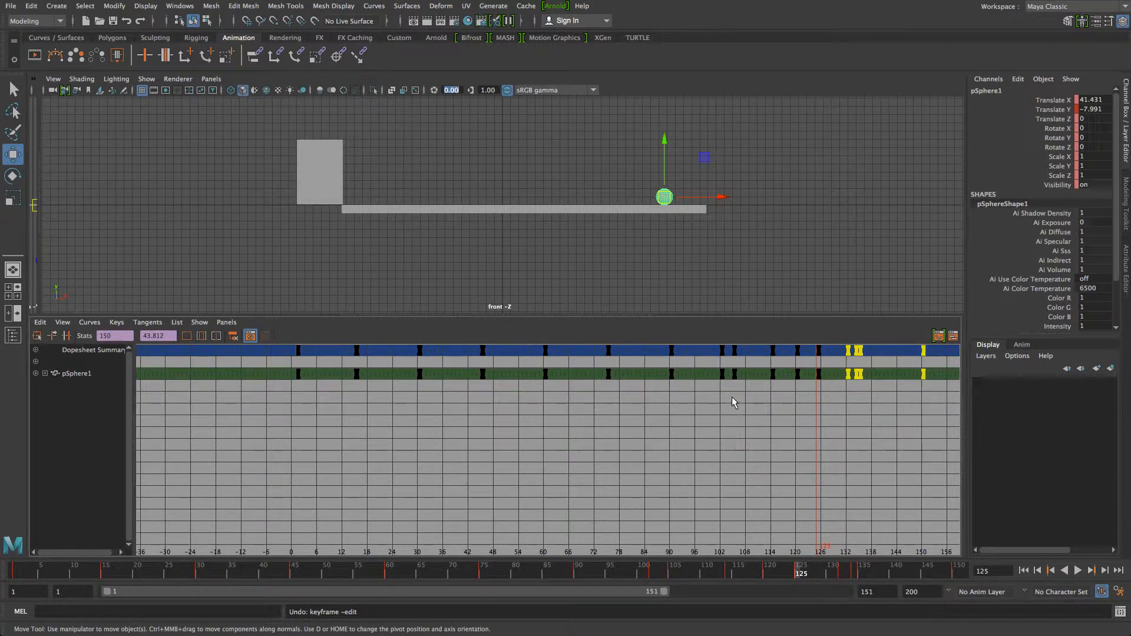
key(Delete)
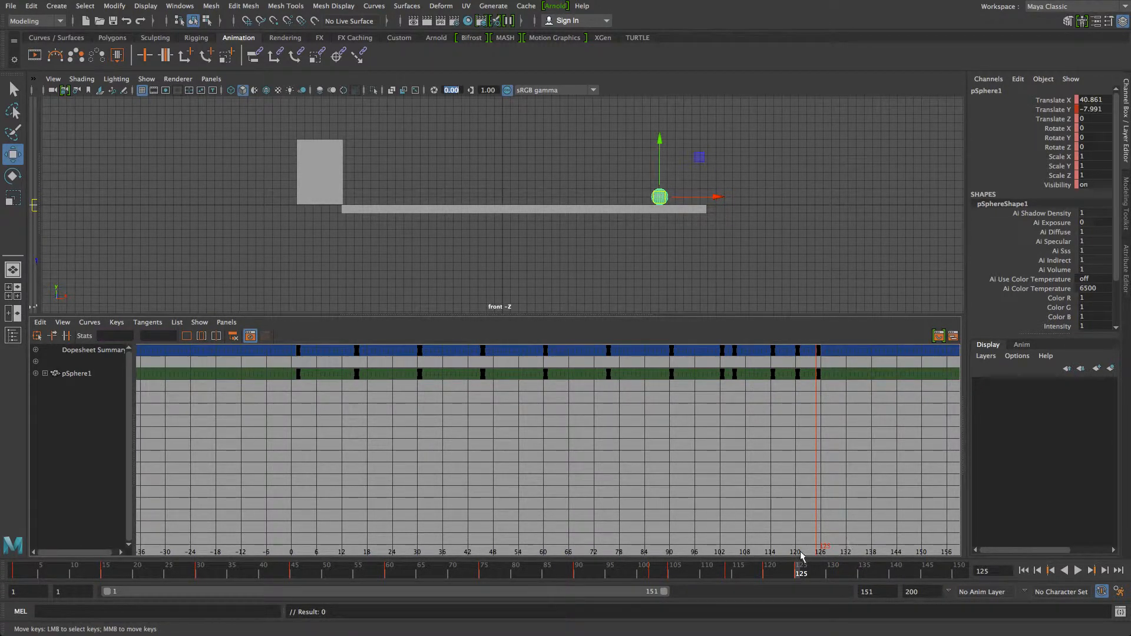
Play the animation, scrub back to frame 91, and select the ball's frame 102 key in the Dope Sheet.
key(alt+v)
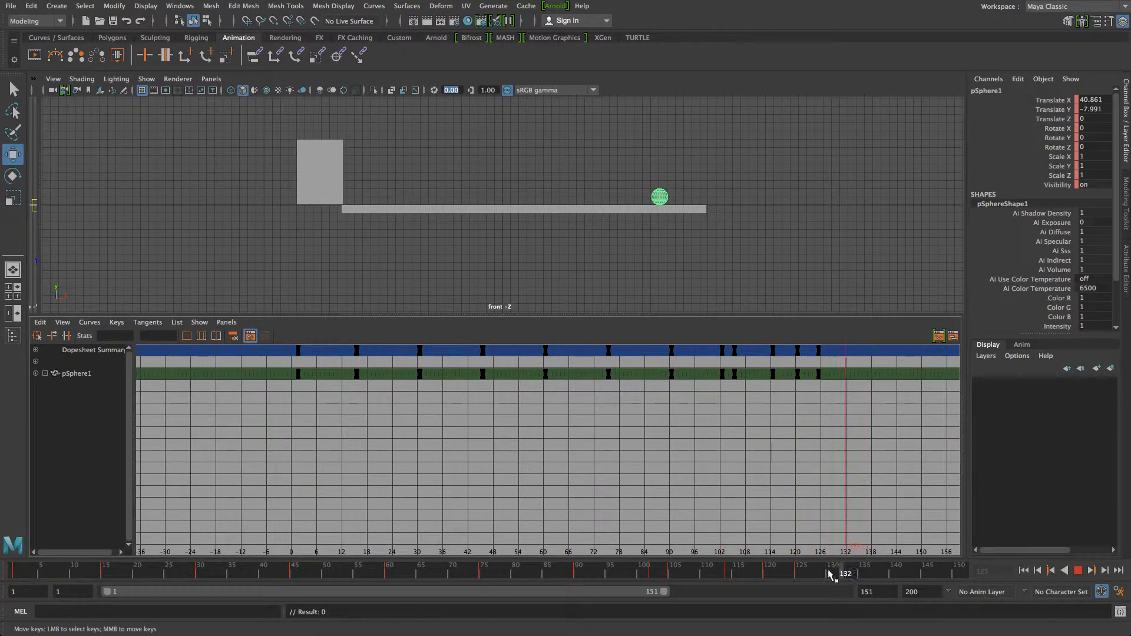
drag(796, 570, 583, 563)
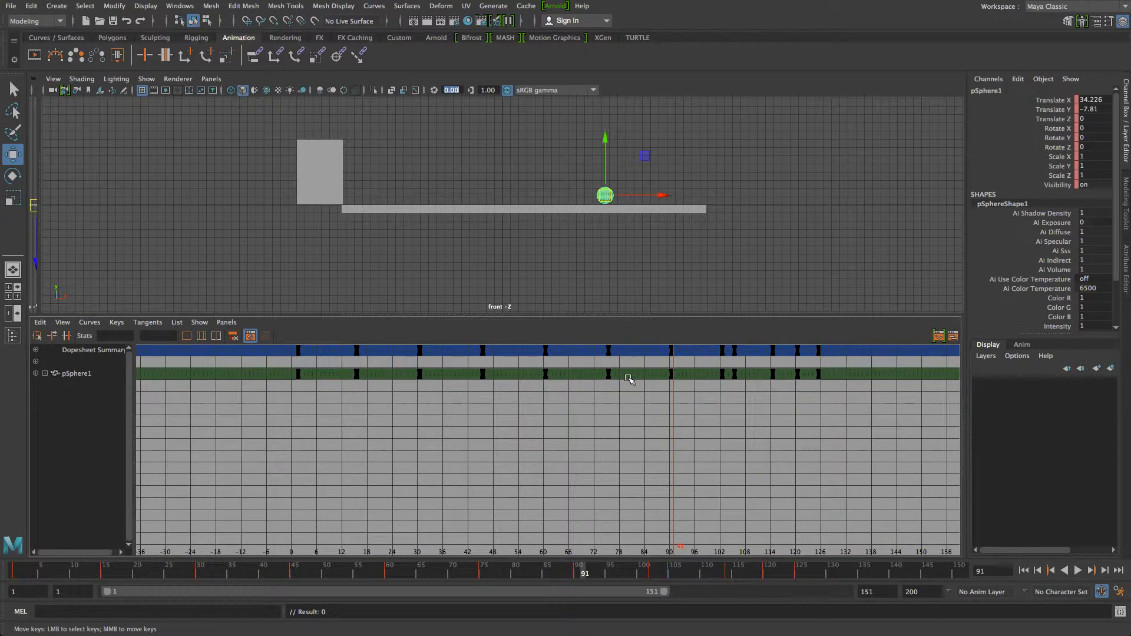
click(722, 374)
Expand the ball's Translate channels in the Dope Sheet and select the Translate, Translate X, Translate Y and Translate Z keys in turn.
click(36, 374)
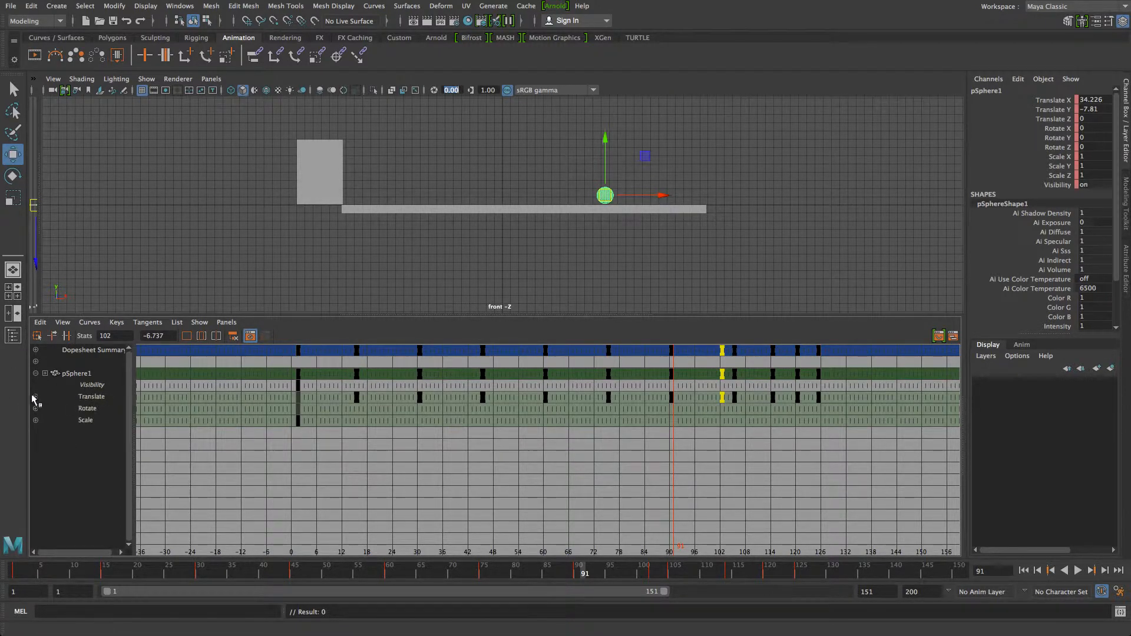
click(35, 397)
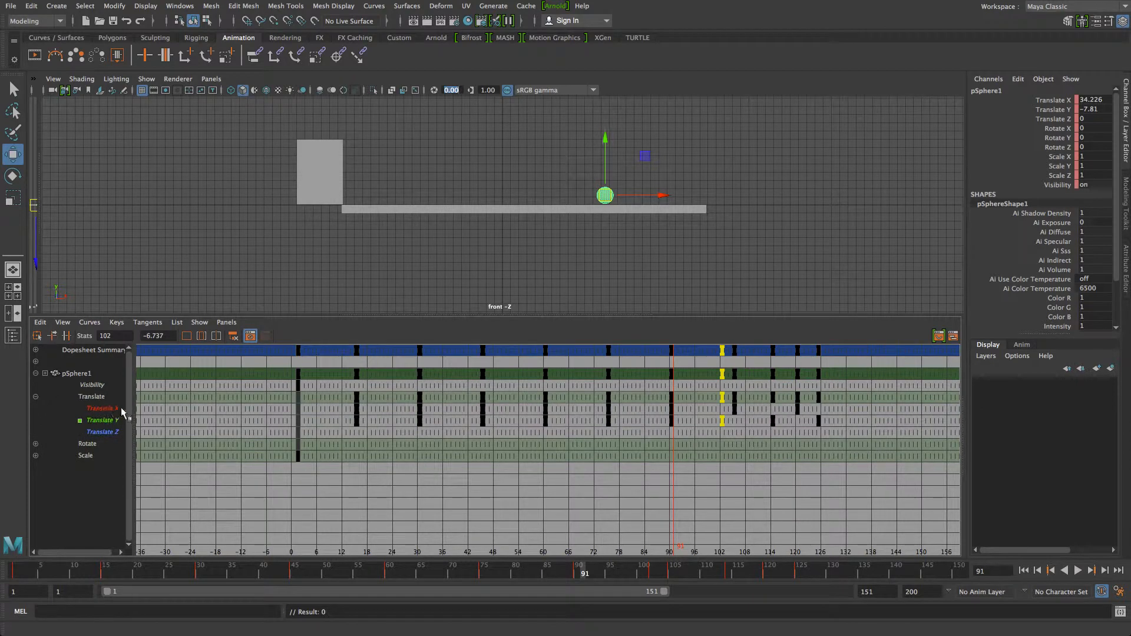
click(110, 399)
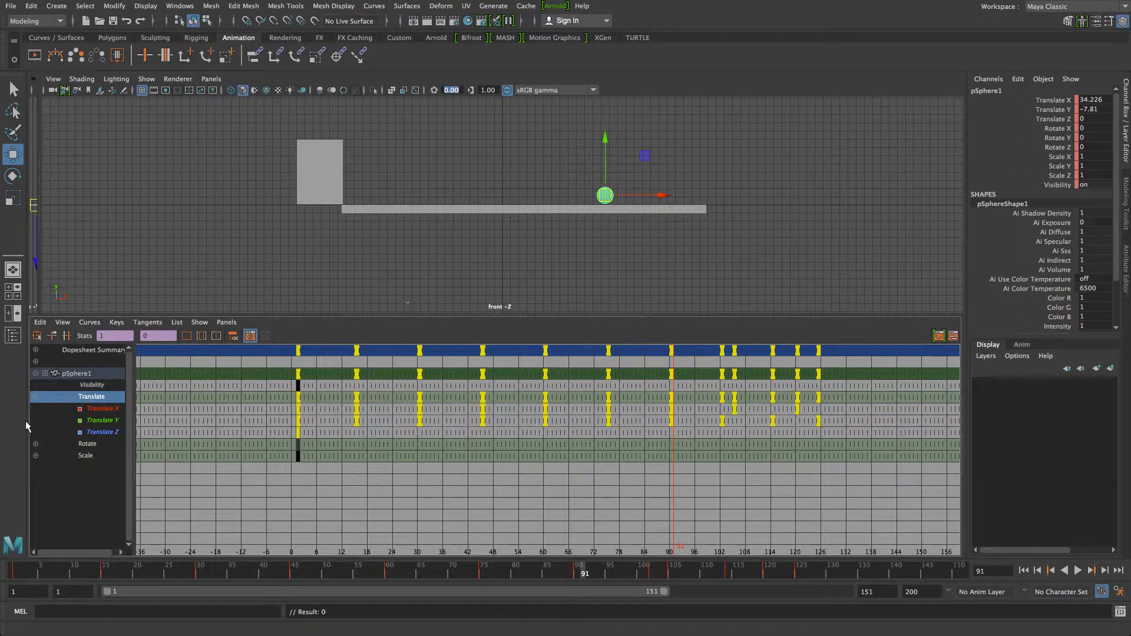
click(106, 409)
click(109, 421)
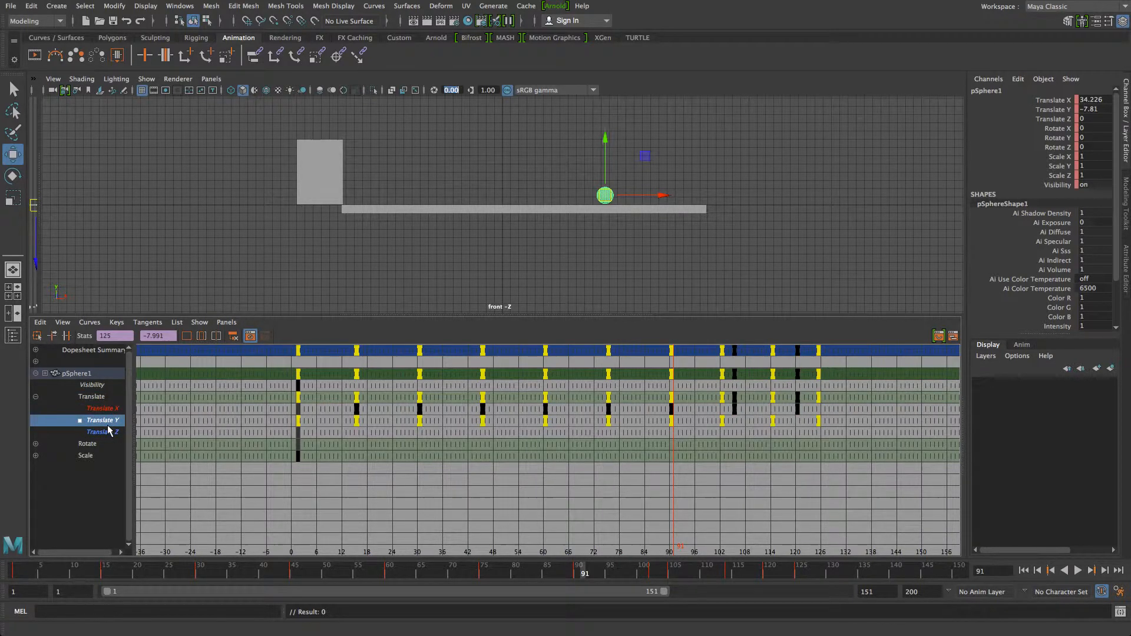
click(107, 433)
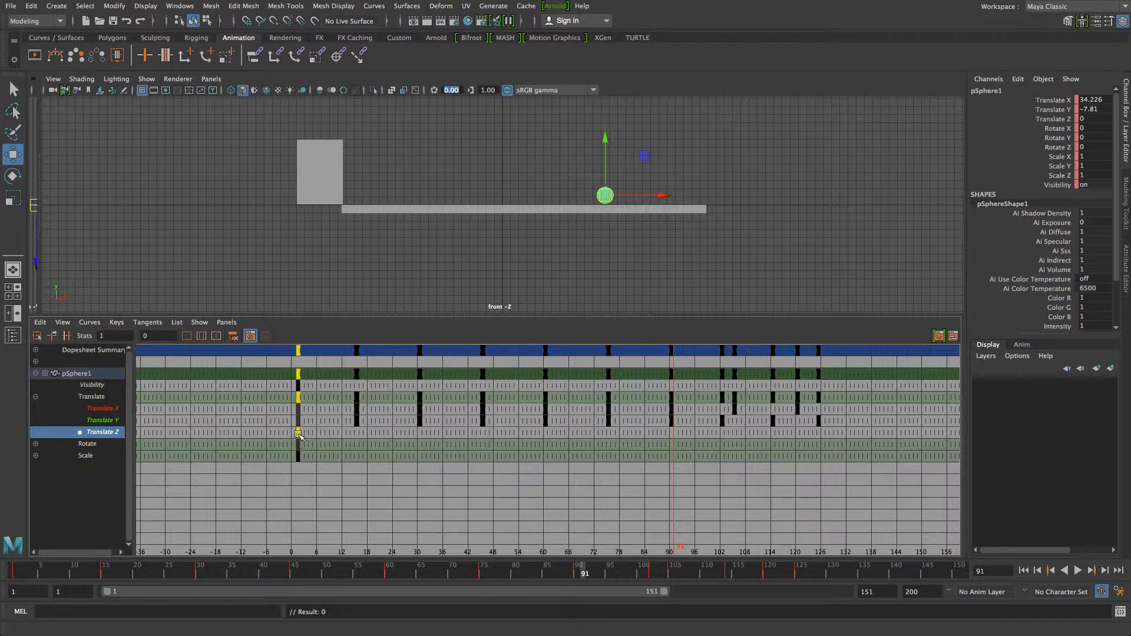
Return to frame 1, play the bouncing animation, and scrub to frame 45.
click(9, 572)
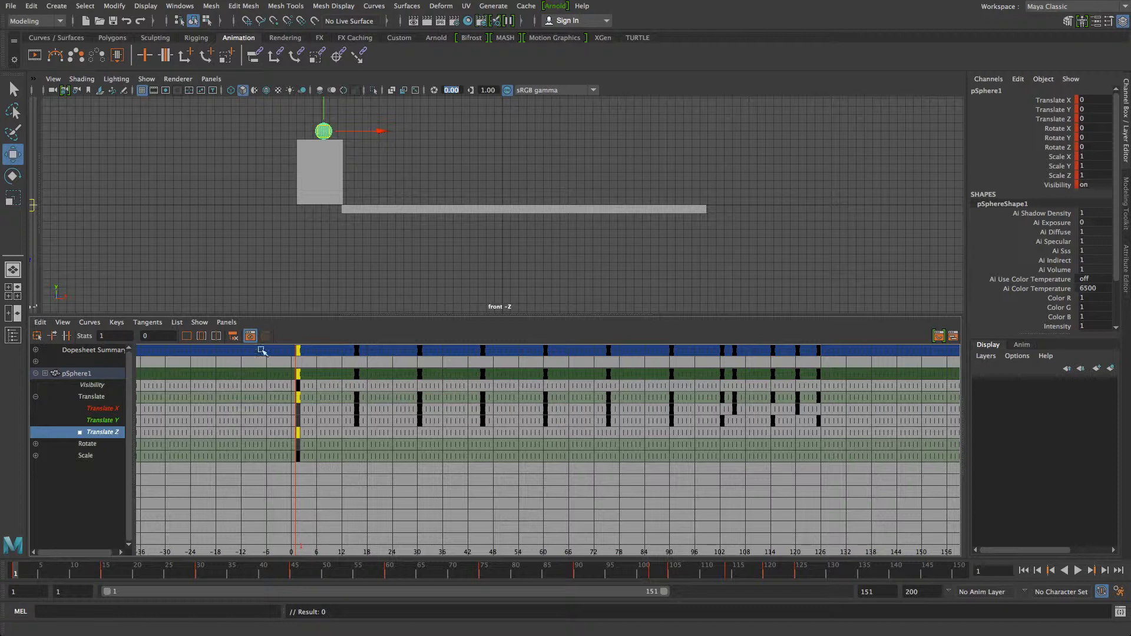
key(alt+v)
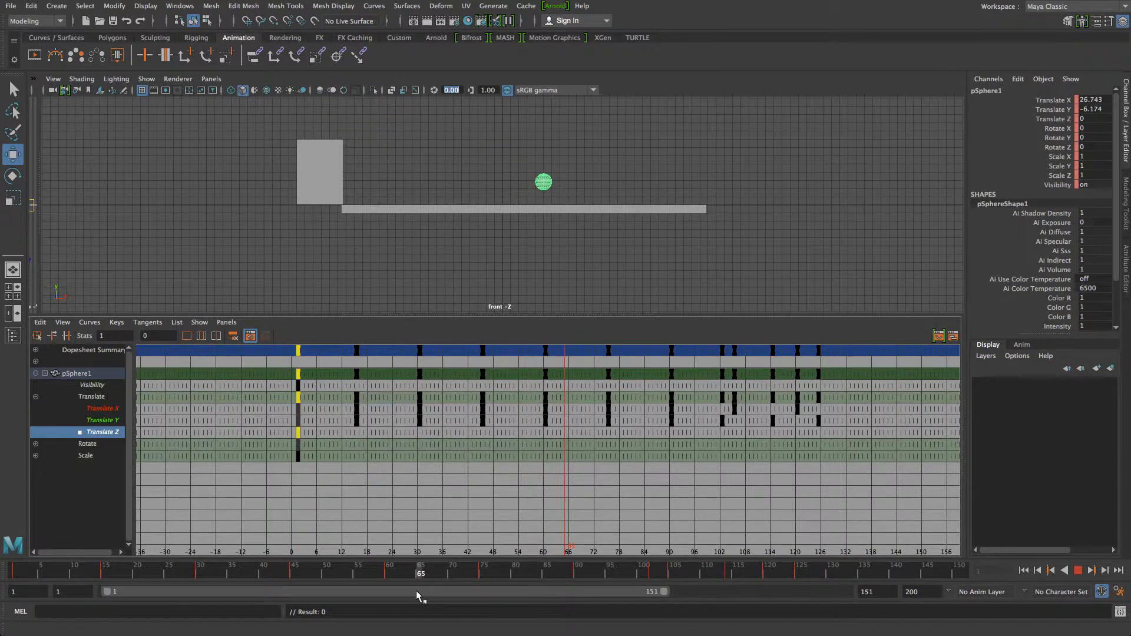
drag(299, 590, 293, 590)
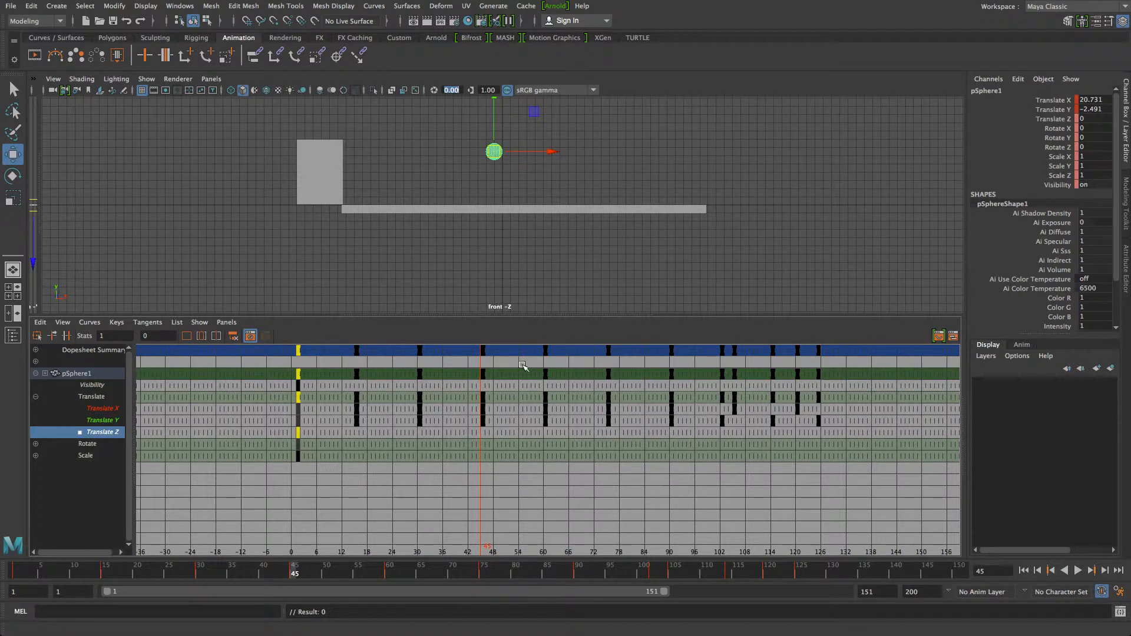
Undo back through the deletion of the ball's keys after frame 125, then clear the key selection.
key(ctrl+z)
key(ctrl+z)
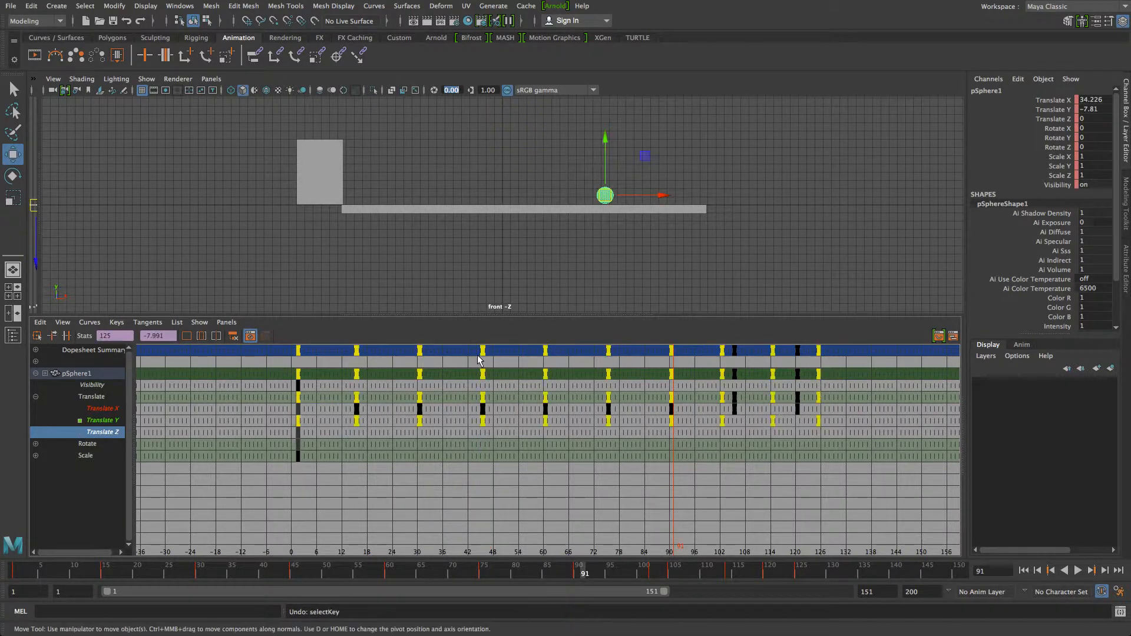
key(ctrl+z)
key(ctrl+z)
key(ctrl+z)
key(ctrl+z)
key(ctrl+z)
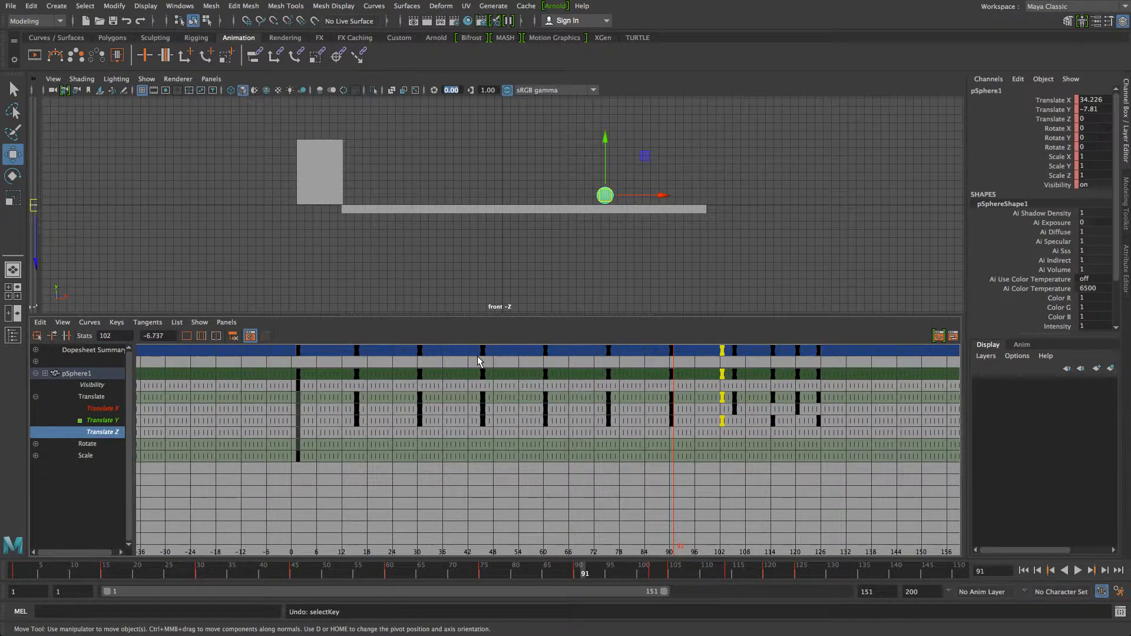
key(ctrl+z)
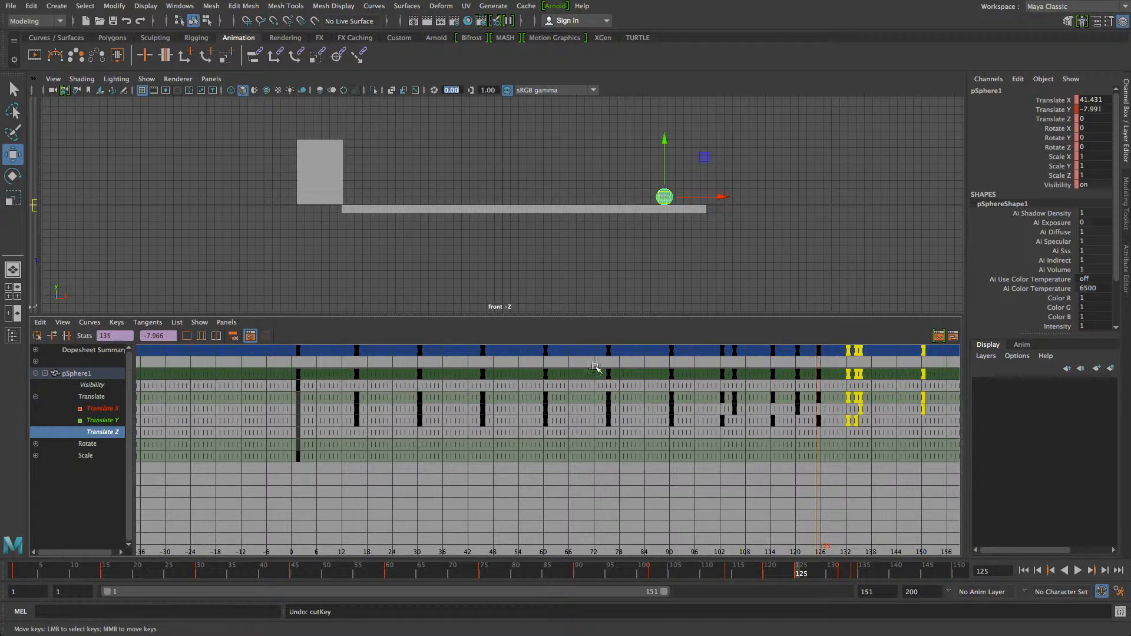
click(329, 481)
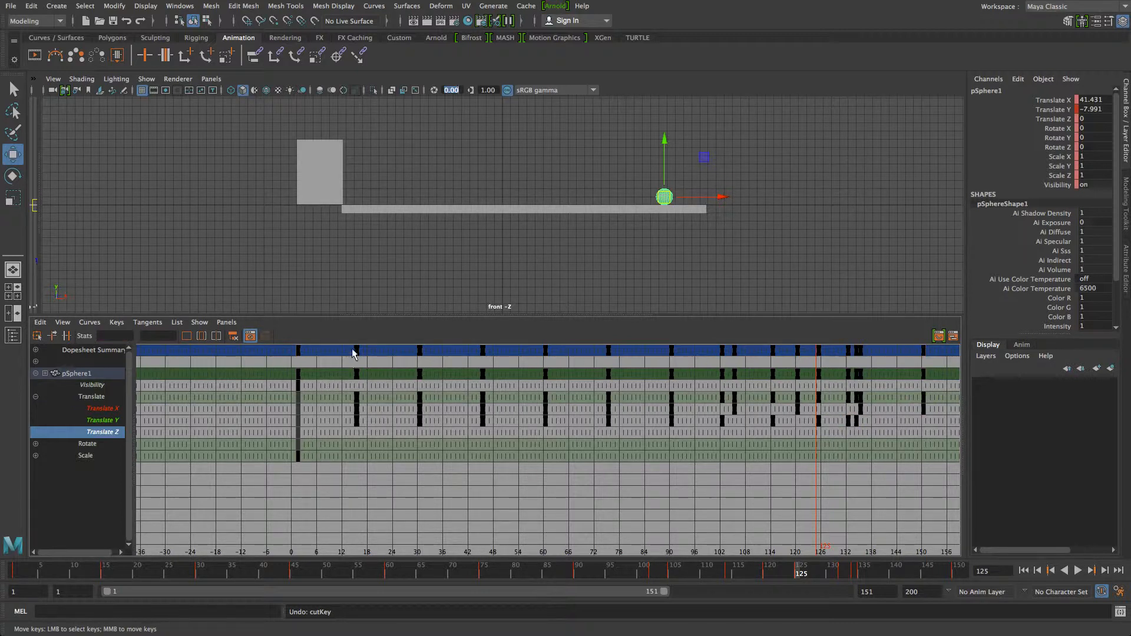
Try moving the ball's Translate X and Translate Y keys at frames 15, 30 and 45 together, then undo the move.
click(356, 421)
shift+click(356, 408)
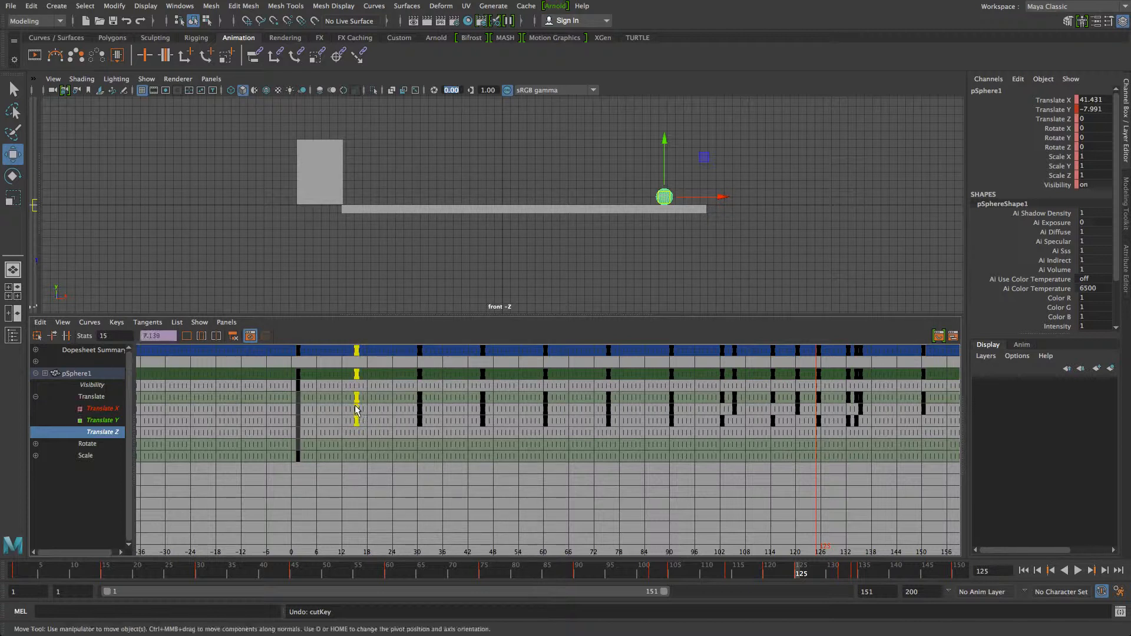
shift+click(419, 420)
shift+click(419, 409)
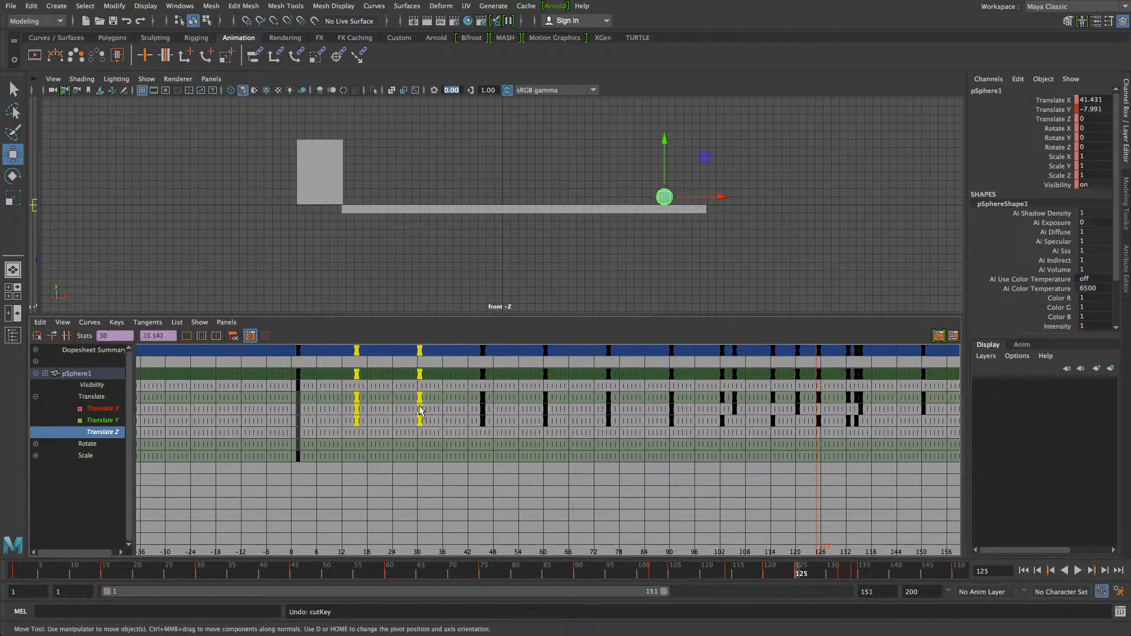
shift+click(483, 408)
shift+click(483, 420)
mouse_move(423, 399)
middle_down()
mouse_move(391, 399)
mouse_move(442, 402)
mouse_move(408, 406)
mouse_move(420, 405)
middle_up()
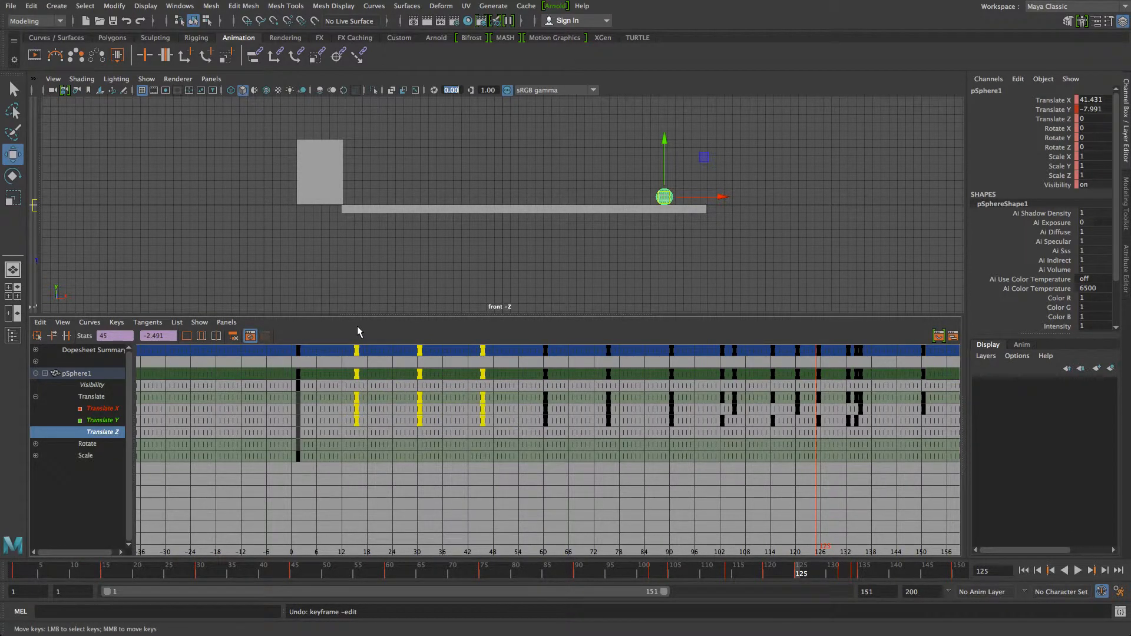
Replace the Dope Sheet with the Graph Editor and reselect the ball to show its animation curves.
click(356, 252)
click(310, 379)
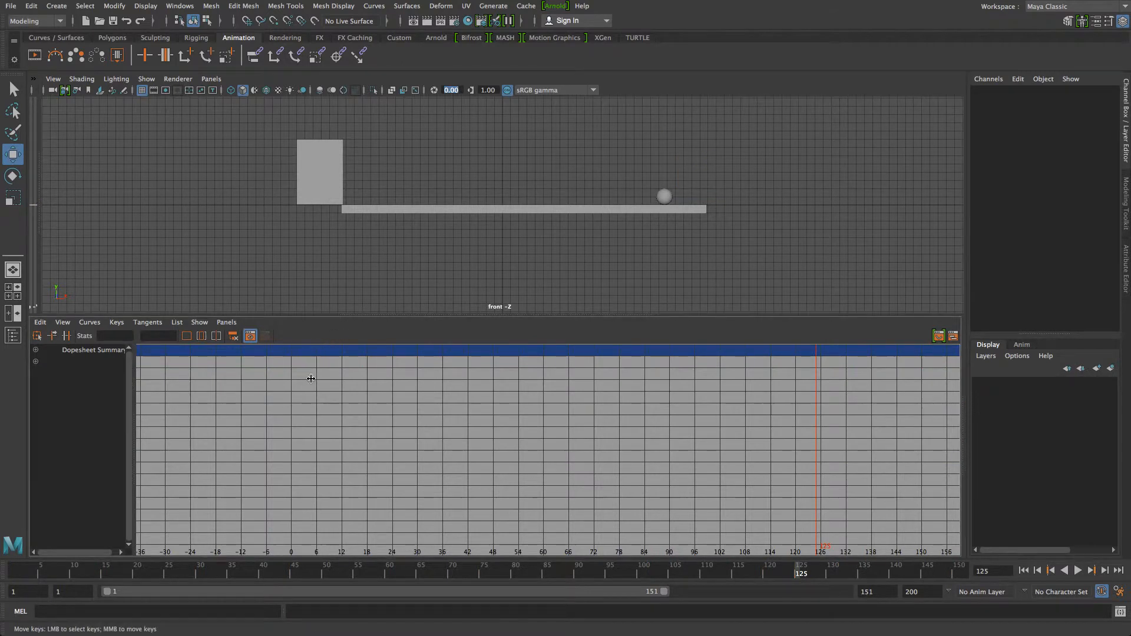
click(230, 322)
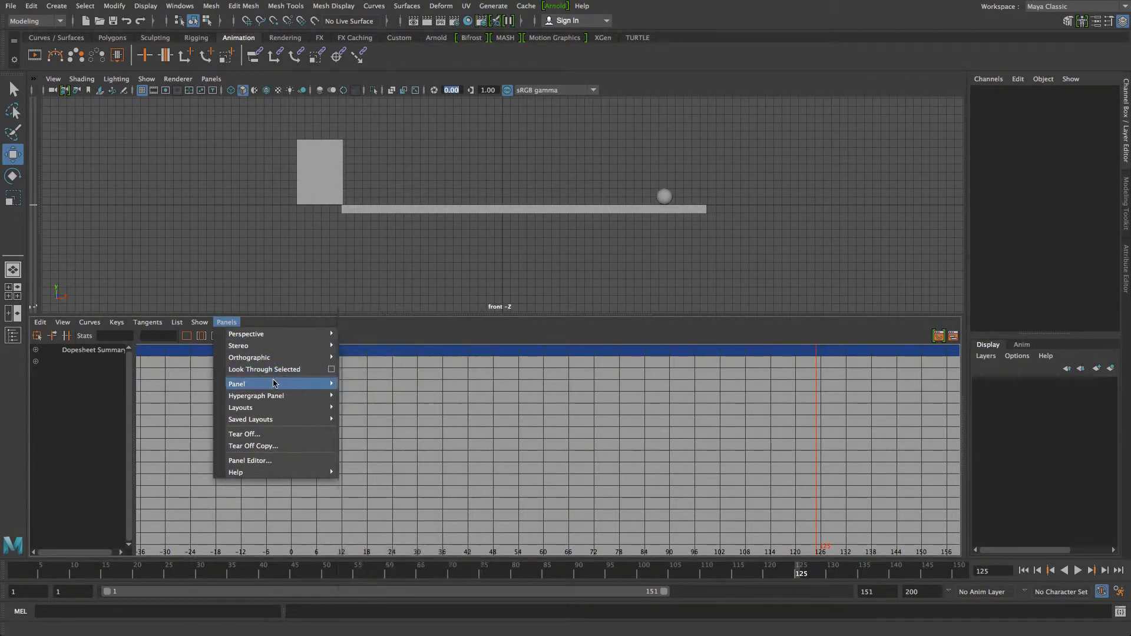
mouse_move(268, 385)
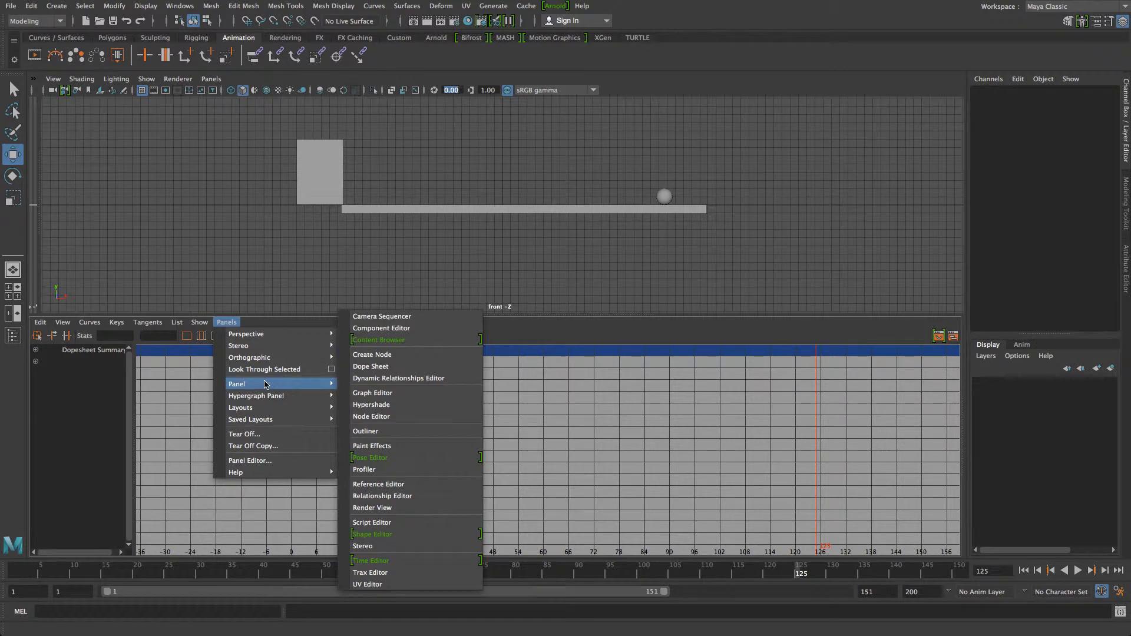
click(382, 394)
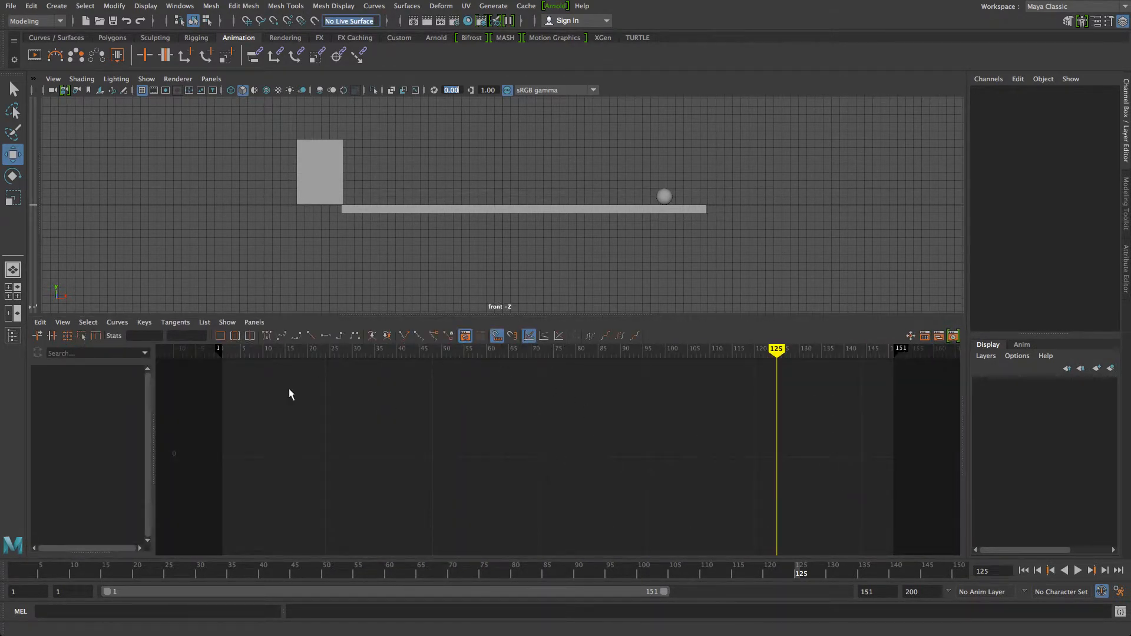
click(632, 164)
drag(674, 195, 674, 196)
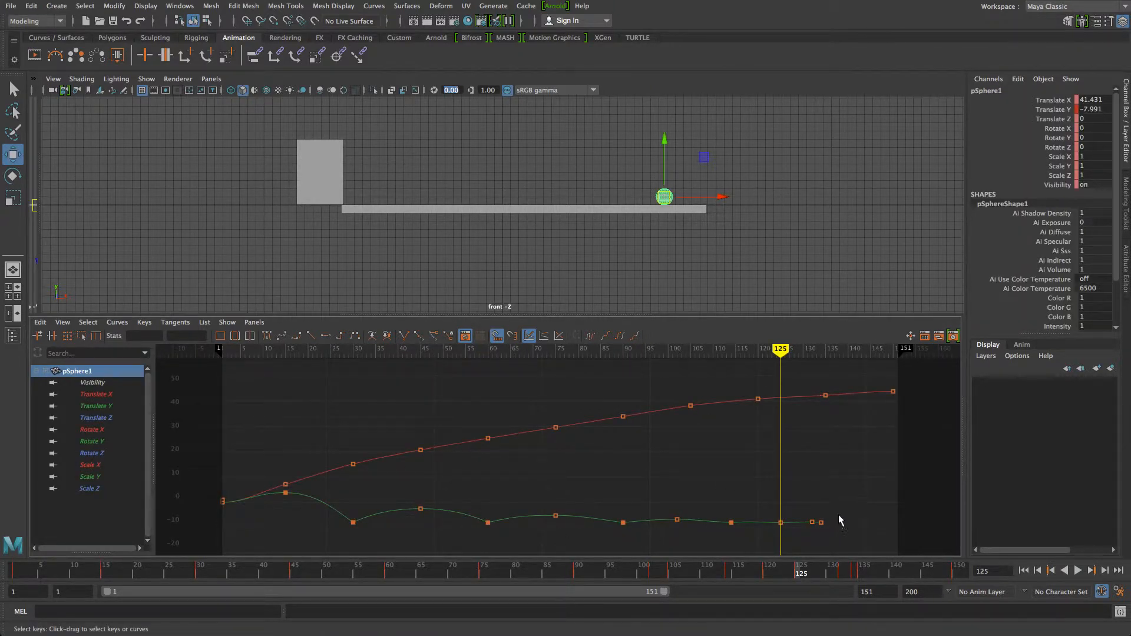
Try moving the ball's last two Translate Y keys in the Graph Editor and scrub the time to check the motion.
drag(811, 537, 811, 537)
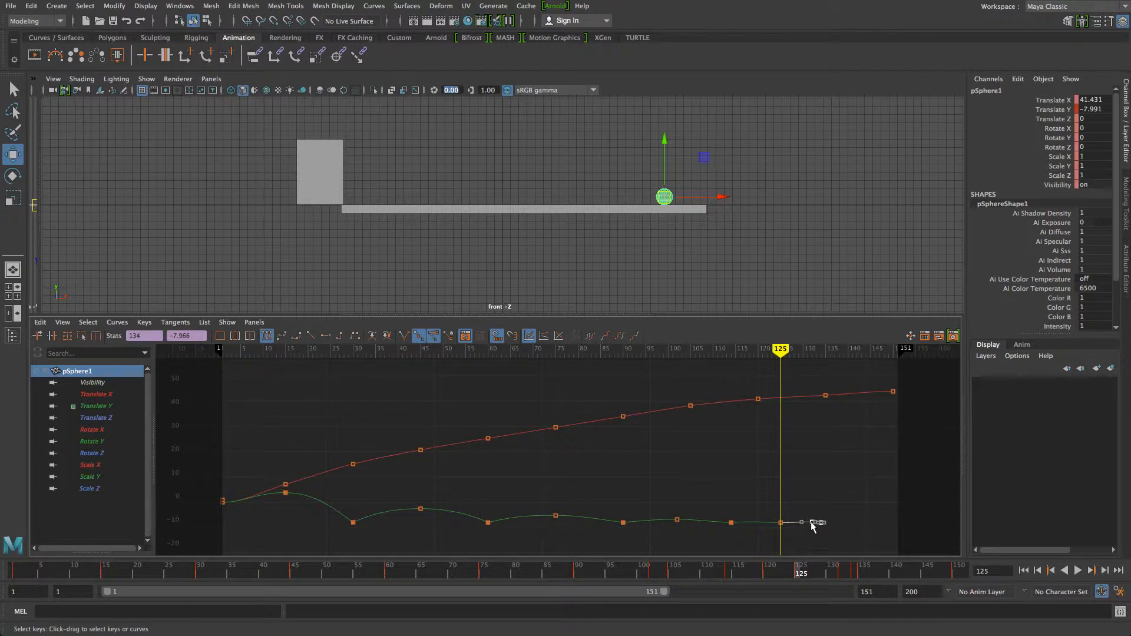
click(844, 507)
drag(801, 530, 803, 532)
middle_drag(815, 525, 814, 526)
scroll(814, 416, down, 3)
drag(690, 348, 737, 366)
Undo the moves of the last two Translate Y keys and the time changes, back to frame 125.
key(ctrl+z)
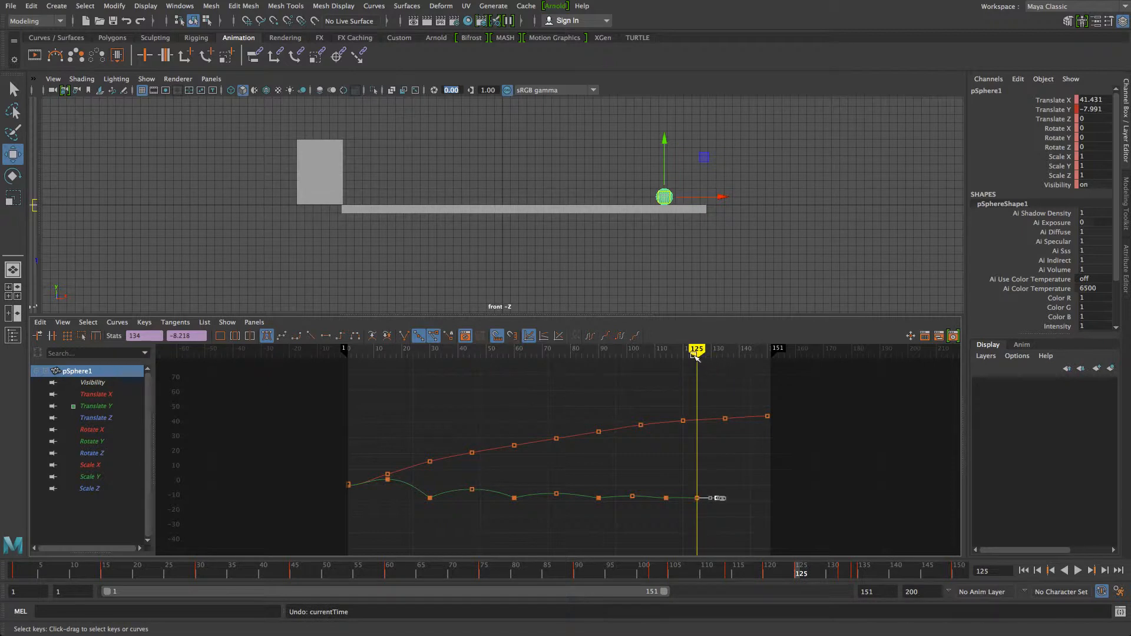
key(ctrl+z)
scroll(423, 434, down, 2)
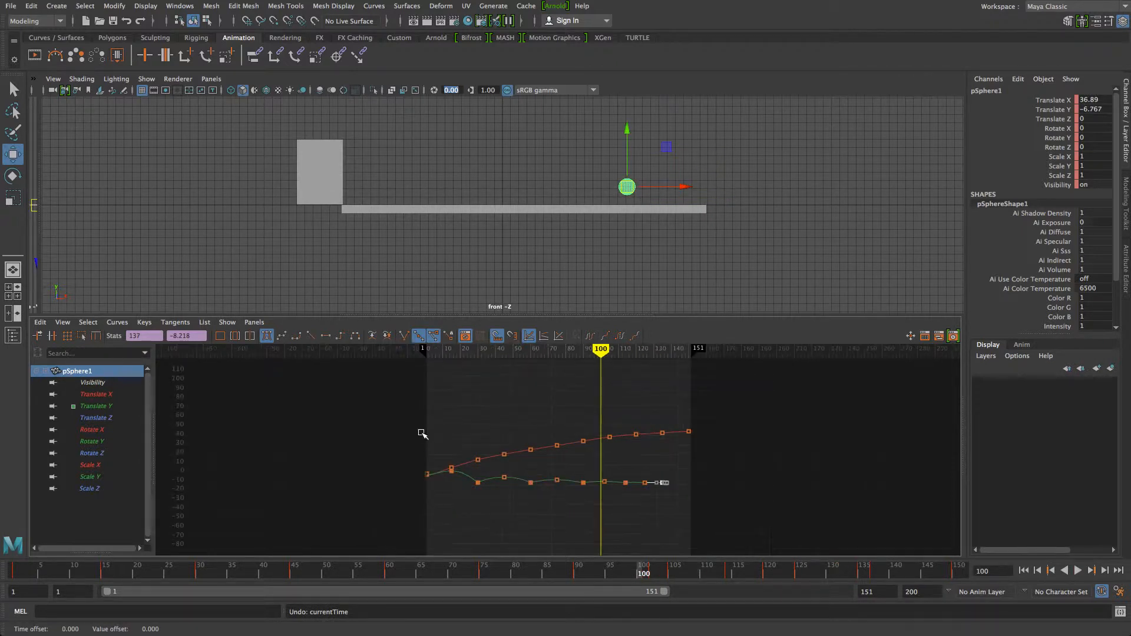
key(ctrl+z)
scroll(443, 434, down, 2)
scroll(442, 435, up, 5)
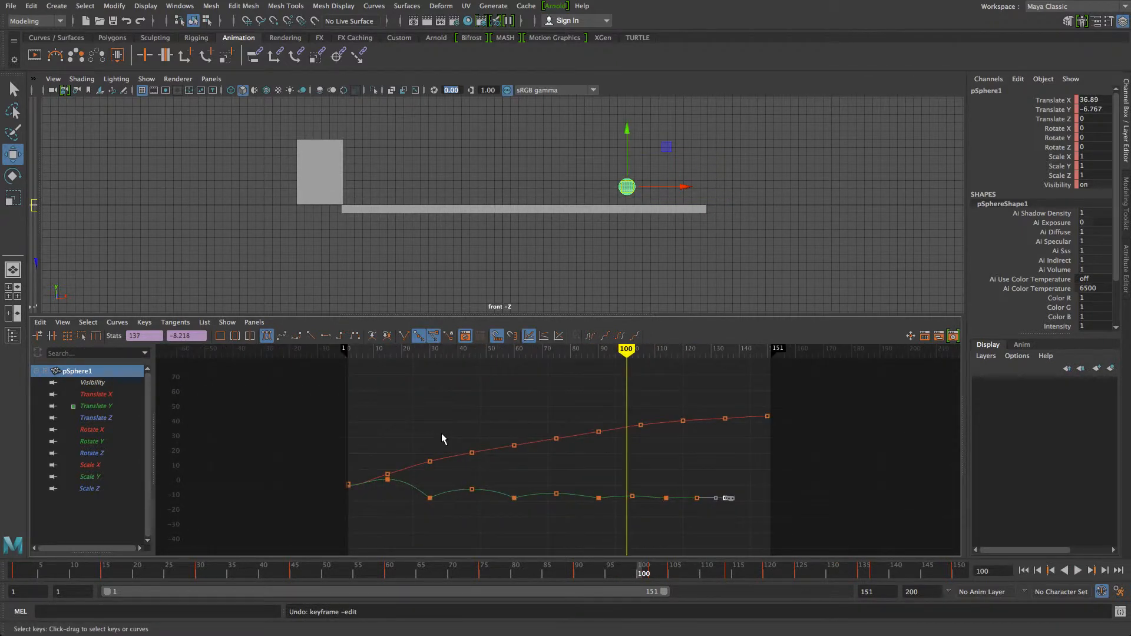
key(a)
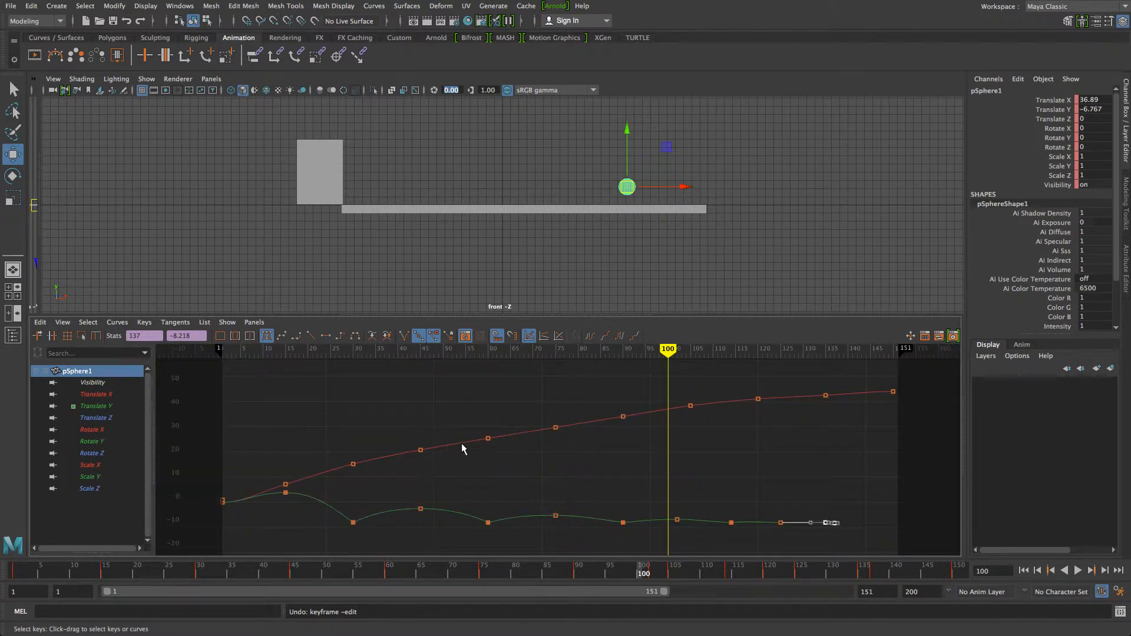
drag(677, 363, 855, 362)
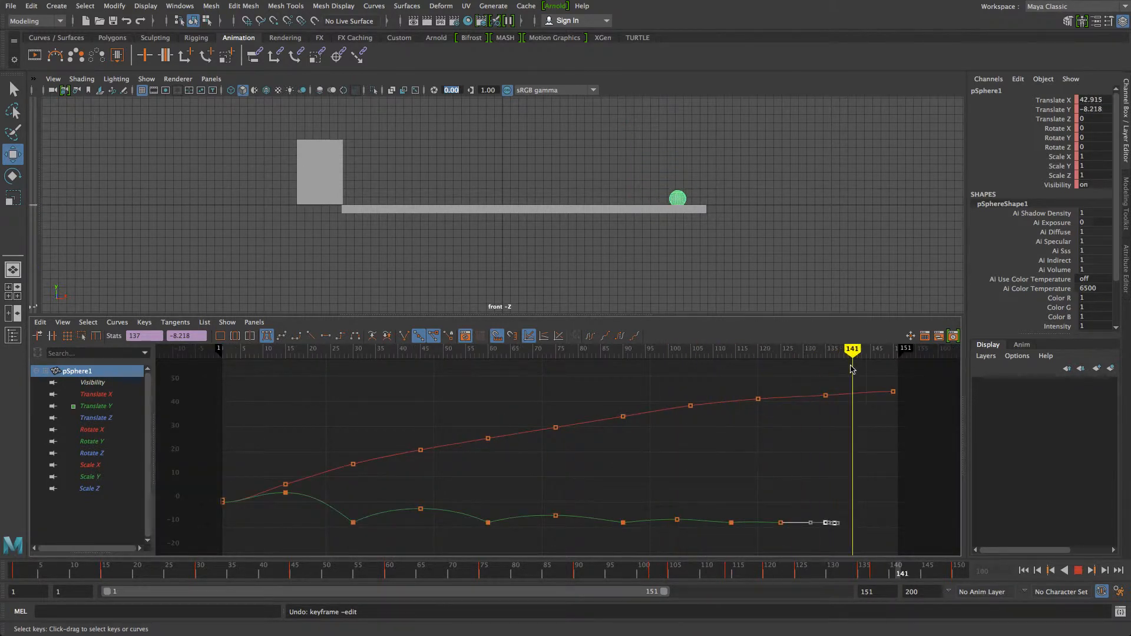
key(ctrl+z)
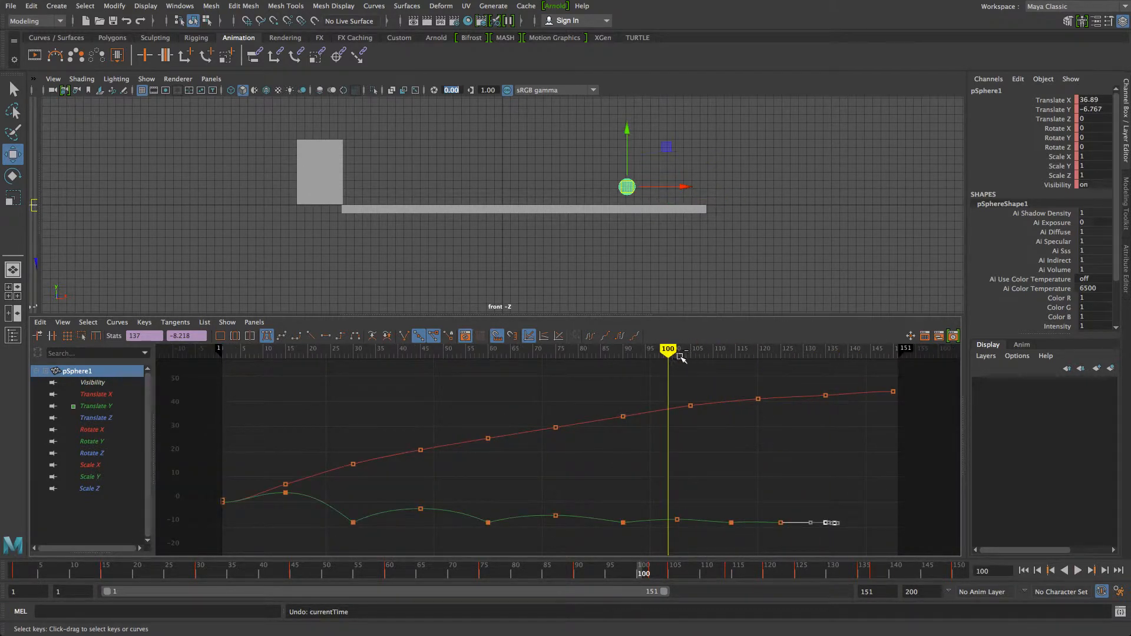
key(ctrl+z)
drag(675, 360, 827, 376)
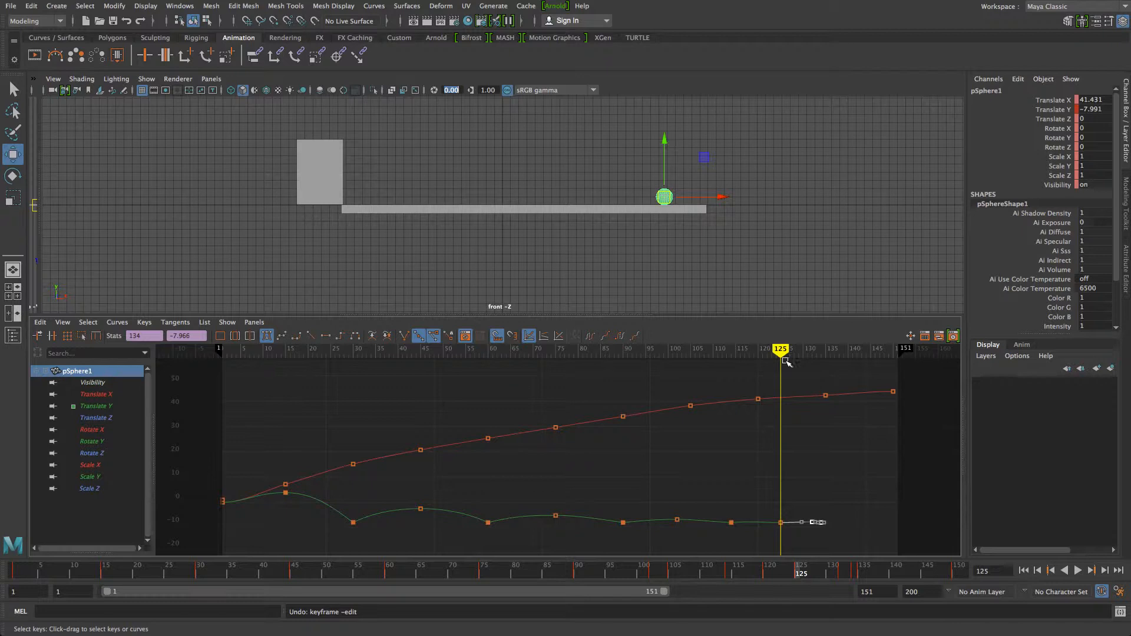
Select the Translate Y key at frame 125, then scrub to frame 132 and adjust the ball's height just above the platform.
drag(786, 361, 776, 383)
drag(764, 506, 791, 539)
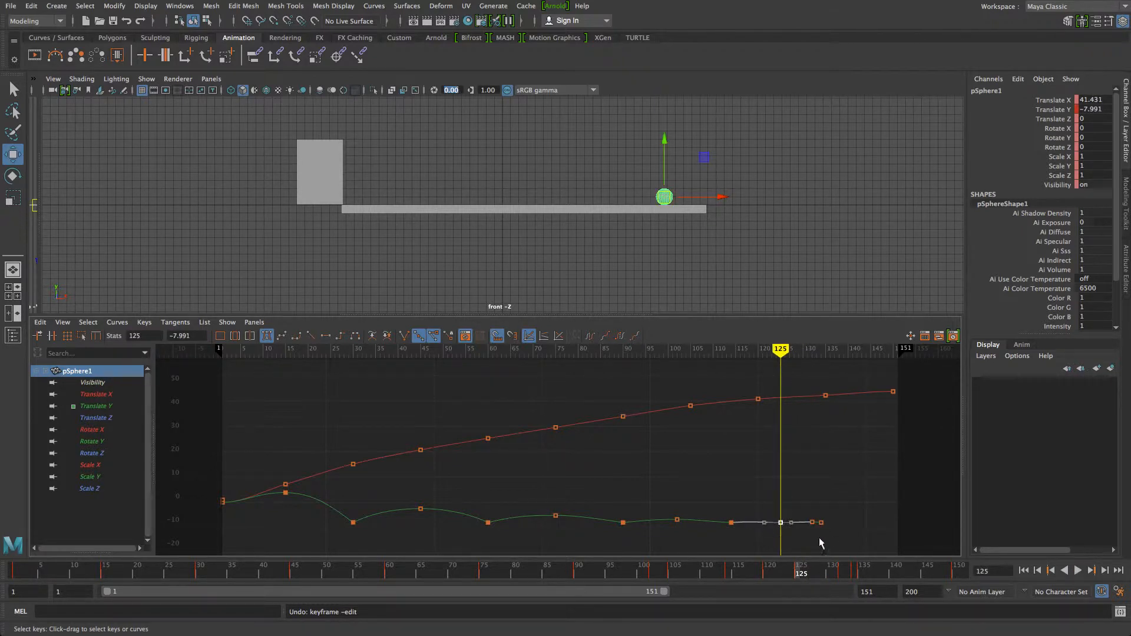
alt+right_drag(654, 150, 756, 193)
alt+middle_drag(772, 193, 461, 186)
alt+right_drag(461, 186, 881, 192)
mouse_move(795, 359)
mouse_down()
mouse_move(672, 368)
mouse_move(831, 387)
mouse_move(759, 382)
mouse_move(813, 389)
mouse_up()
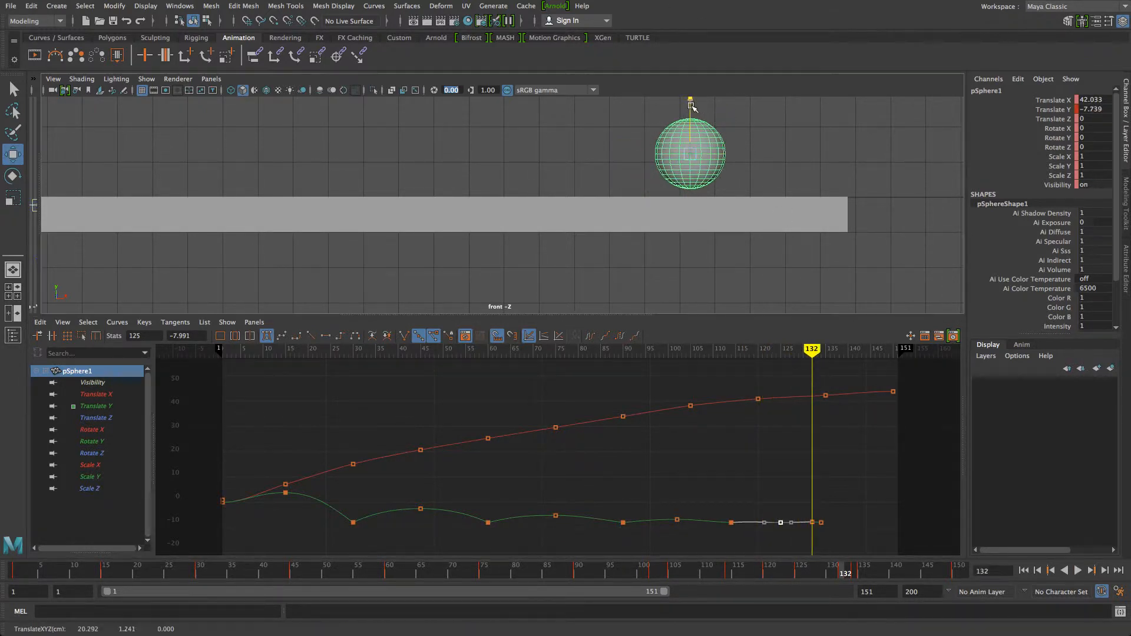
Scrub to frame 148 and move the ball's last Translate X key to frame 144 in the Graph Editor.
drag(821, 353, 884, 370)
click(894, 392)
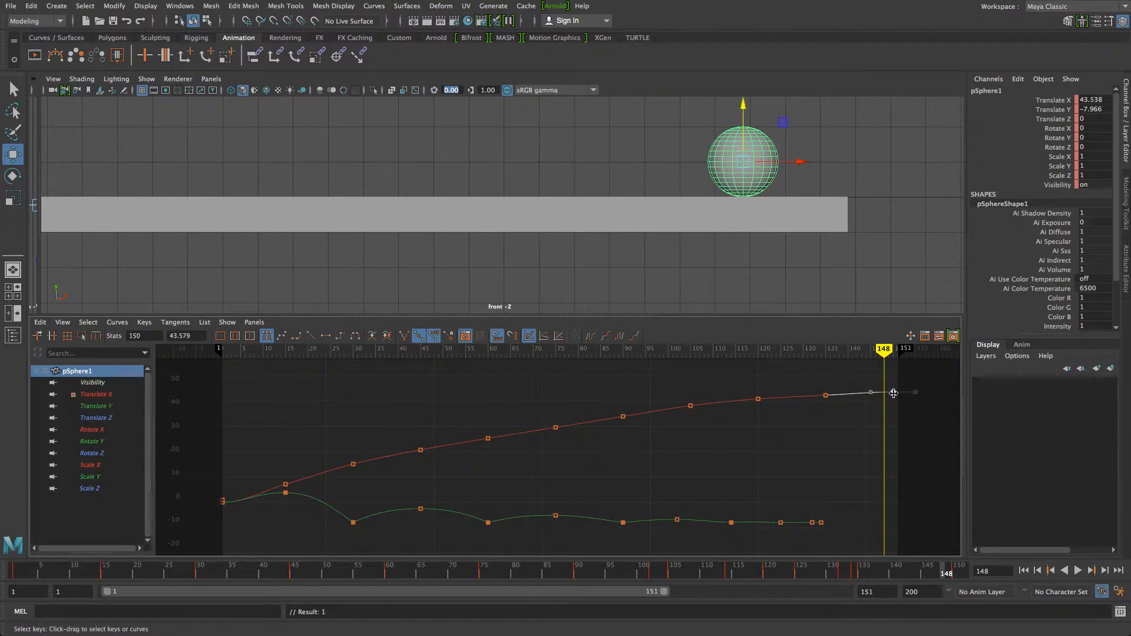
middle_drag(894, 392, 866, 392)
Scrub to frame 132 and lower the ball onto the platform, to a Translate Y of about -7.974.
mouse_move(850, 357)
mouse_down()
mouse_move(831, 358)
mouse_move(868, 359)
mouse_move(550, 325)
mouse_move(706, 356)
mouse_move(839, 365)
mouse_move(650, 352)
mouse_move(814, 380)
mouse_up()
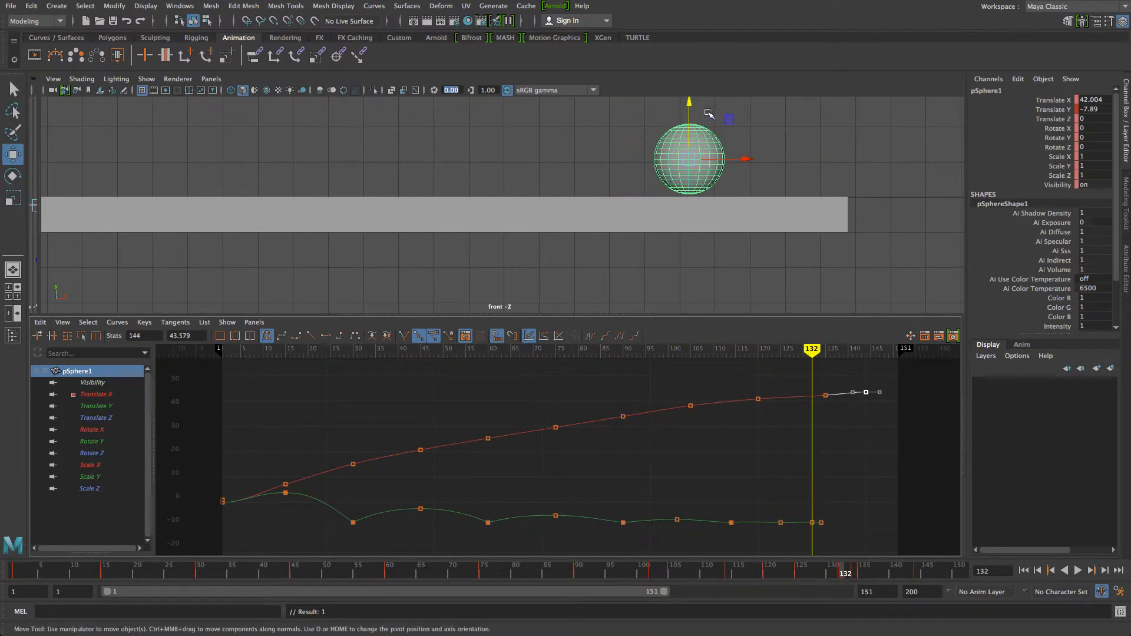
drag(691, 110, 685, 109)
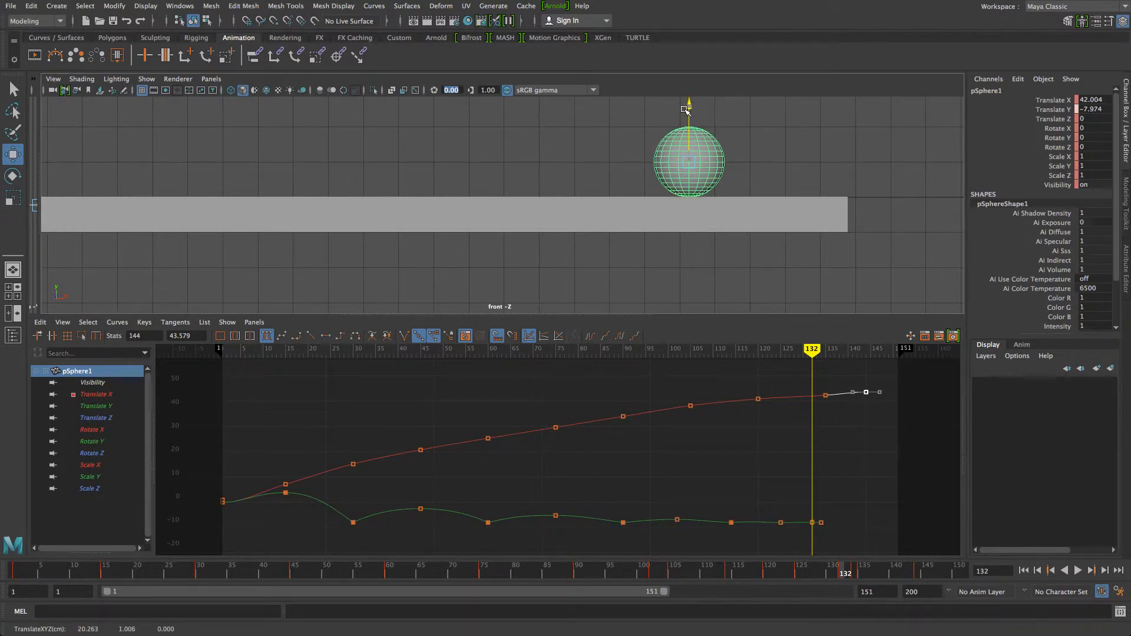
Scrub to frame 142 and move the ball's last Translate X key to that frame in the Graph Editor.
drag(812, 350, 856, 364)
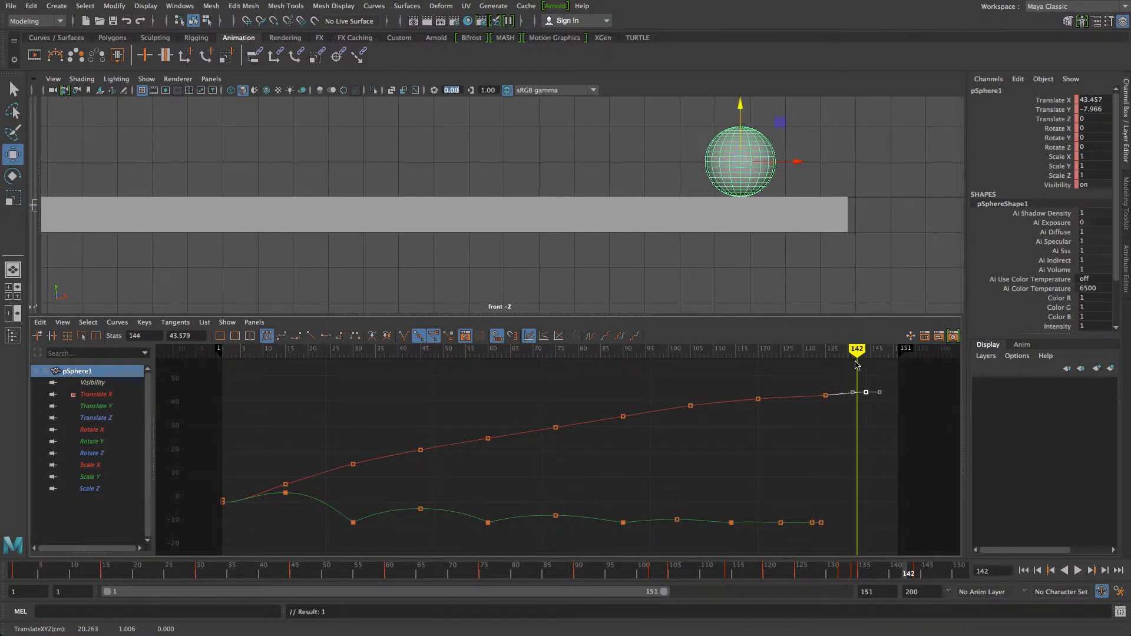
click(865, 396)
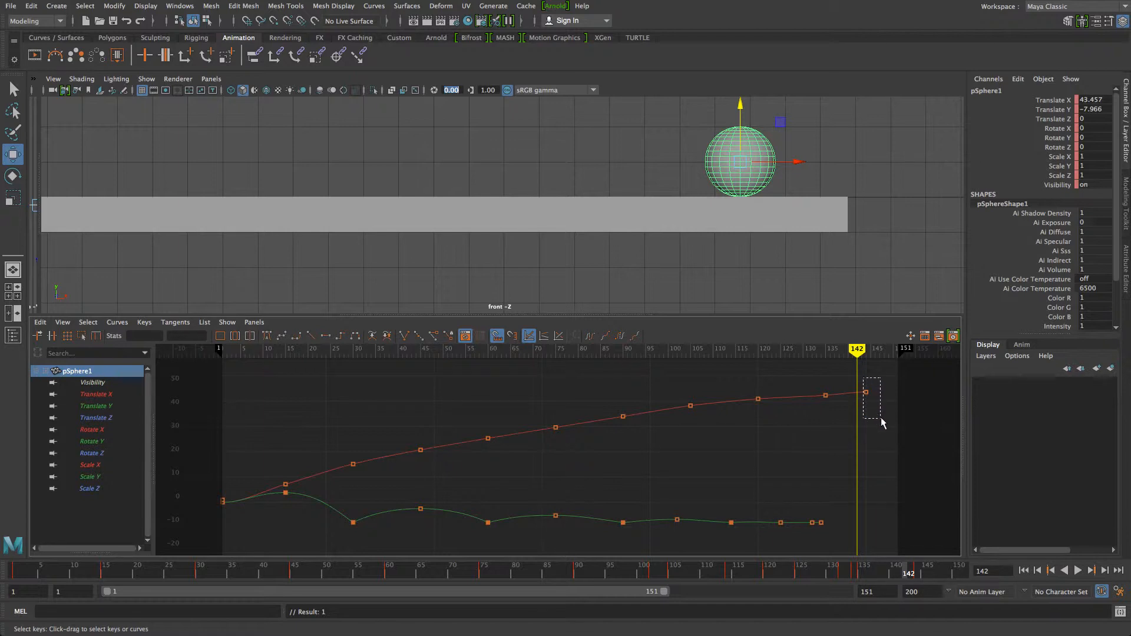
drag(882, 419, 884, 421)
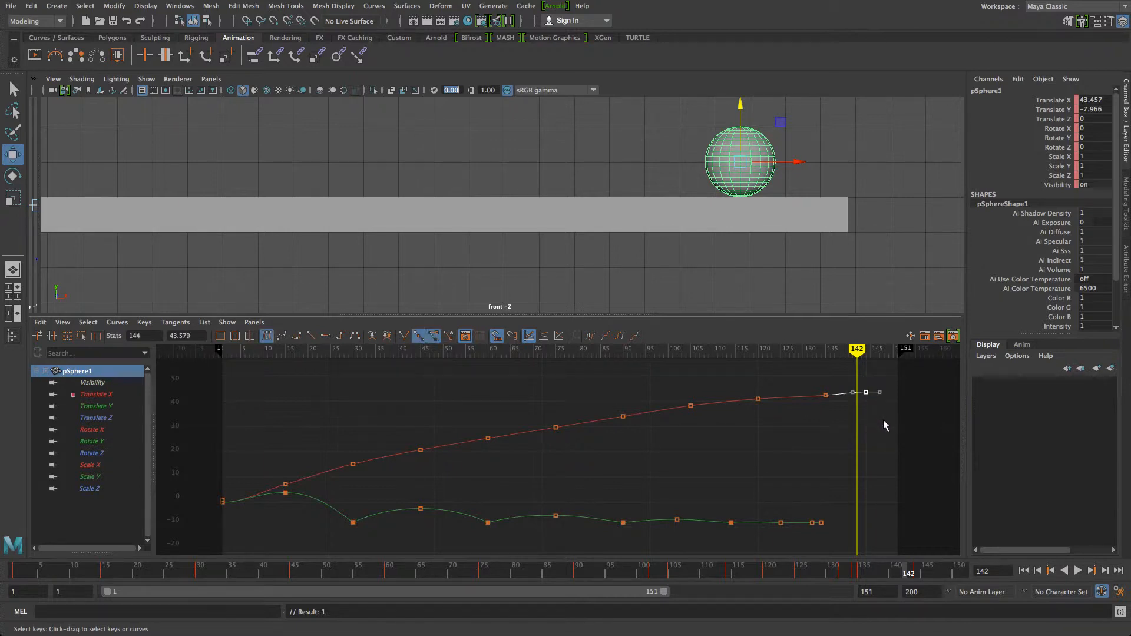
click(866, 393)
drag(866, 392, 857, 393)
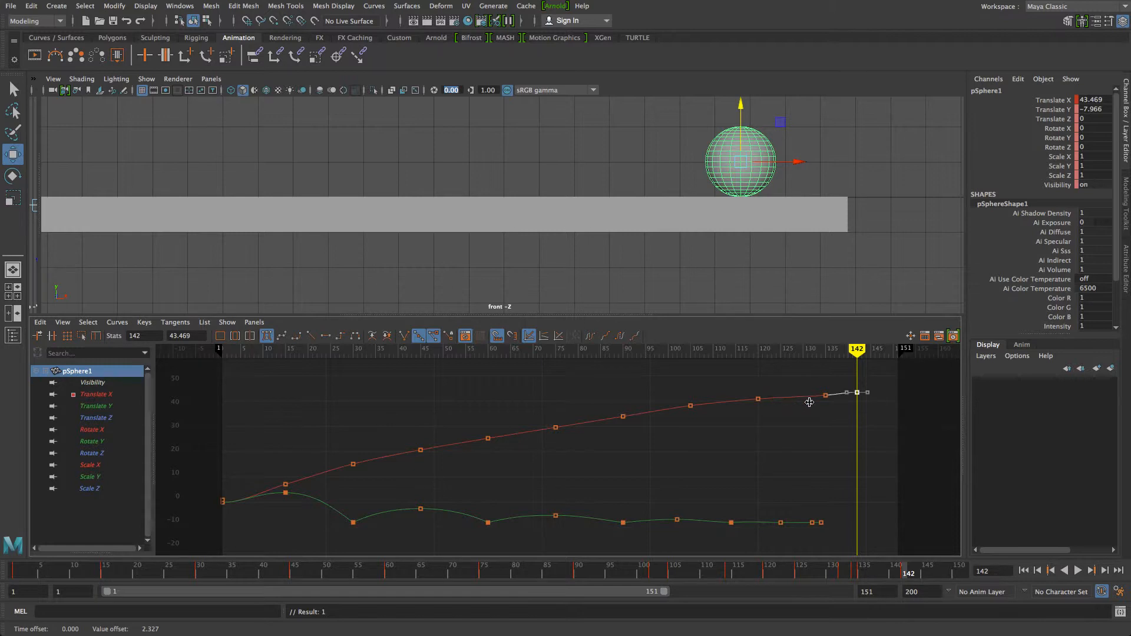
Switch to a full-size perspective view of the whole platform and play the bouncing ball animation there.
key(alt+v)
mouse_move(740, 386)
mouse_down()
mouse_move(753, 386)
mouse_move(605, 387)
mouse_up()
key(space)
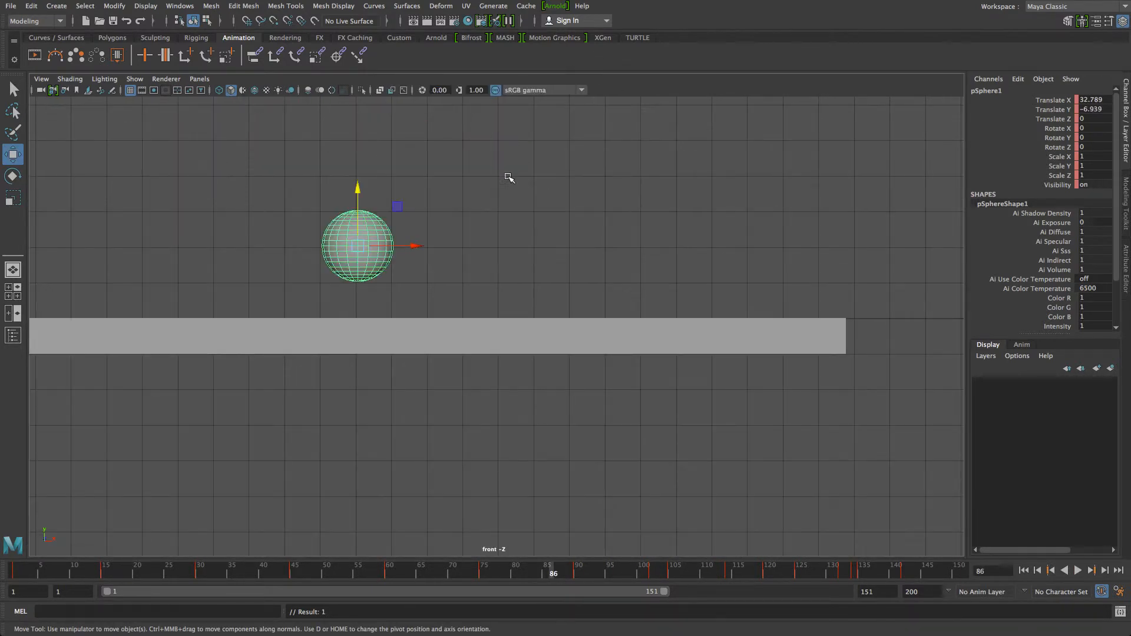
key(space)
drag(460, 230, 465, 194)
alt+drag(763, 356, 691, 383)
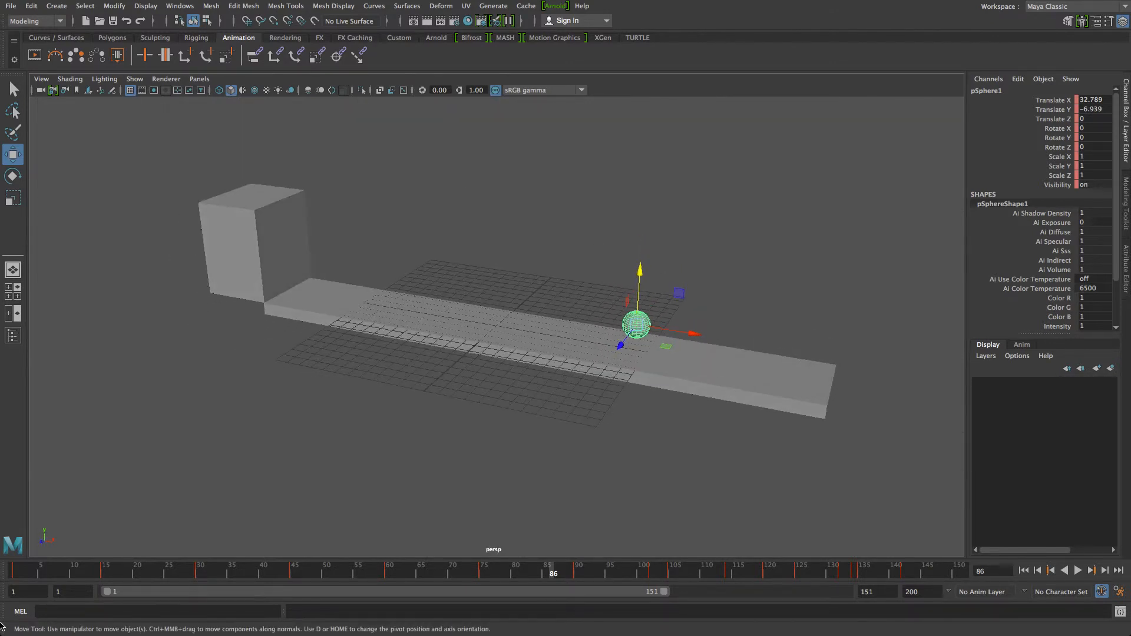
click(23, 576)
key(alt+v)
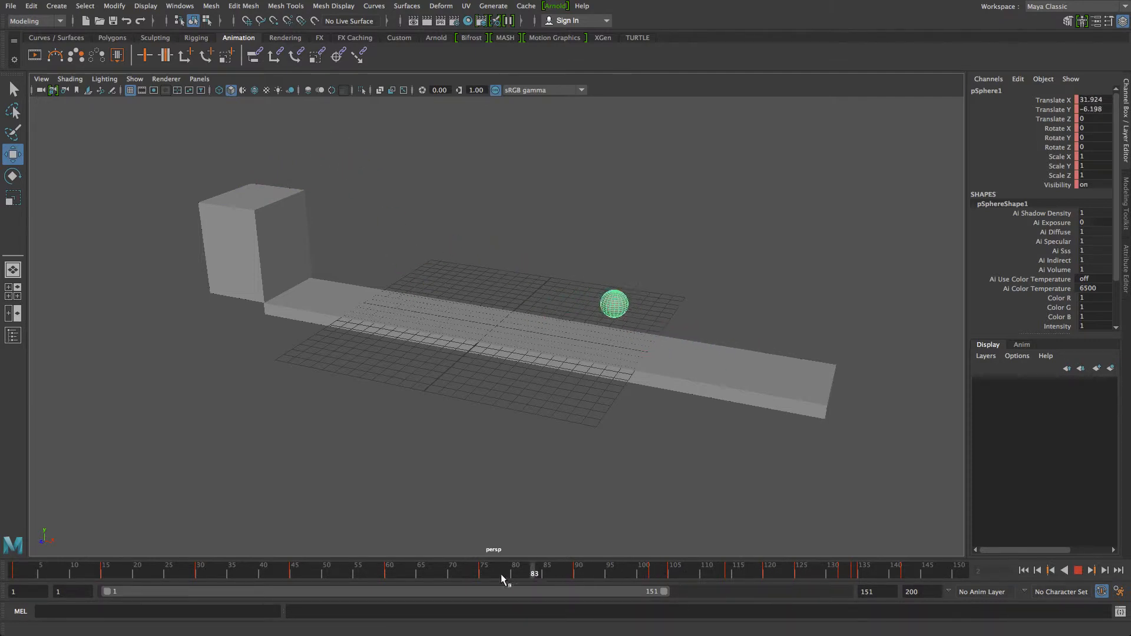
key(alt+v)
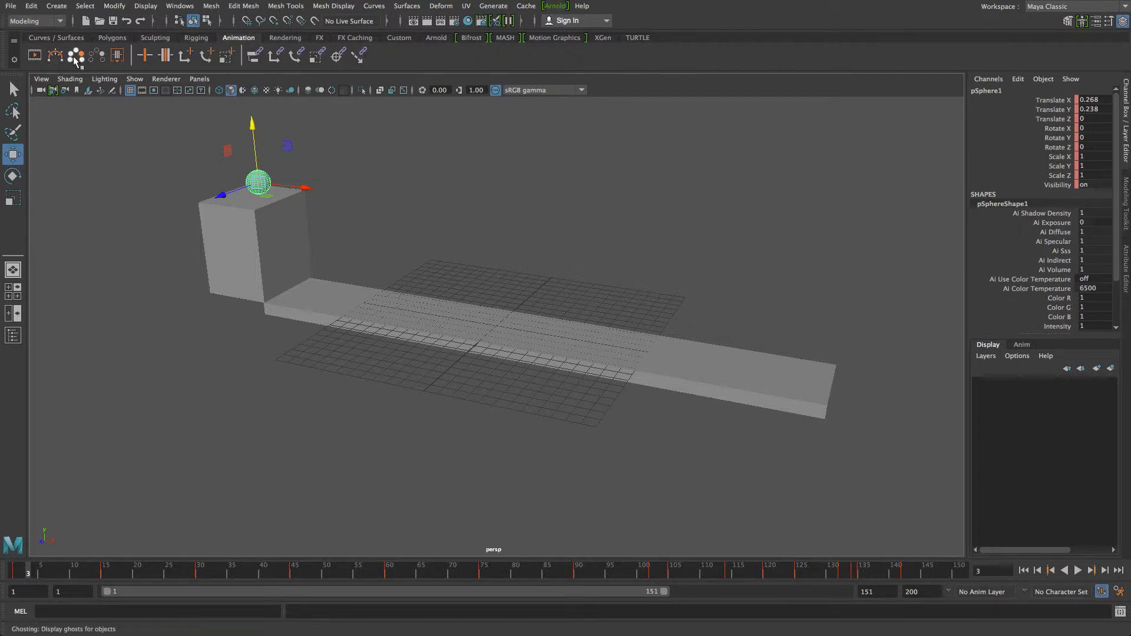
Turn on ghosting for the ball, play to frame 26 and frame the ghosts of the first fall up close.
click(75, 59)
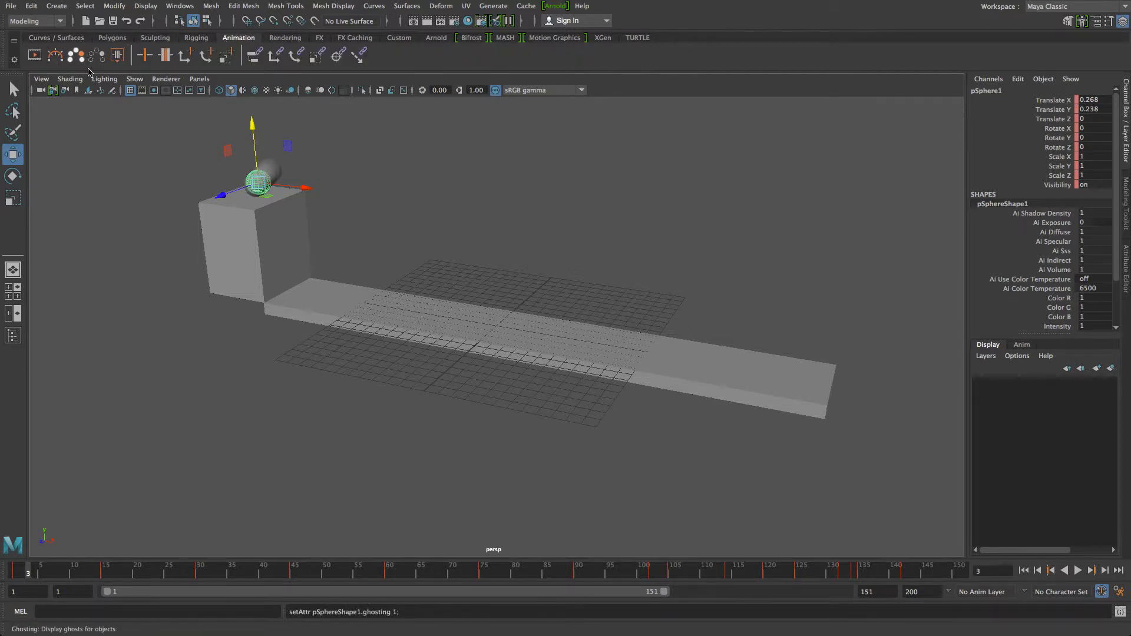
key(alt+v)
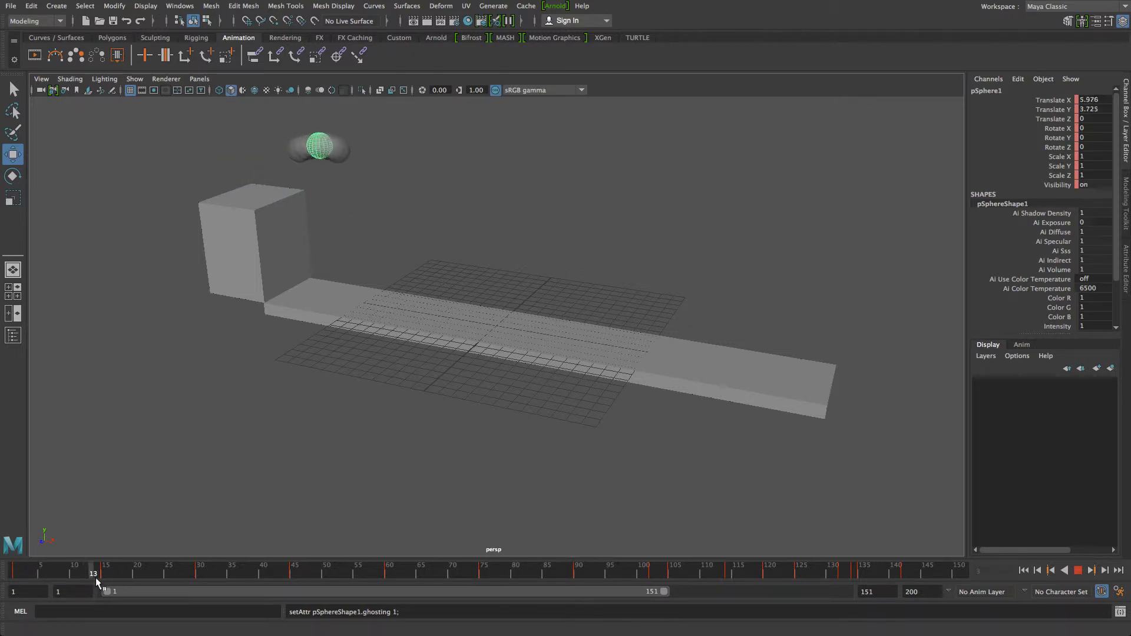
key(alt+v)
alt+drag(303, 468, 397, 399)
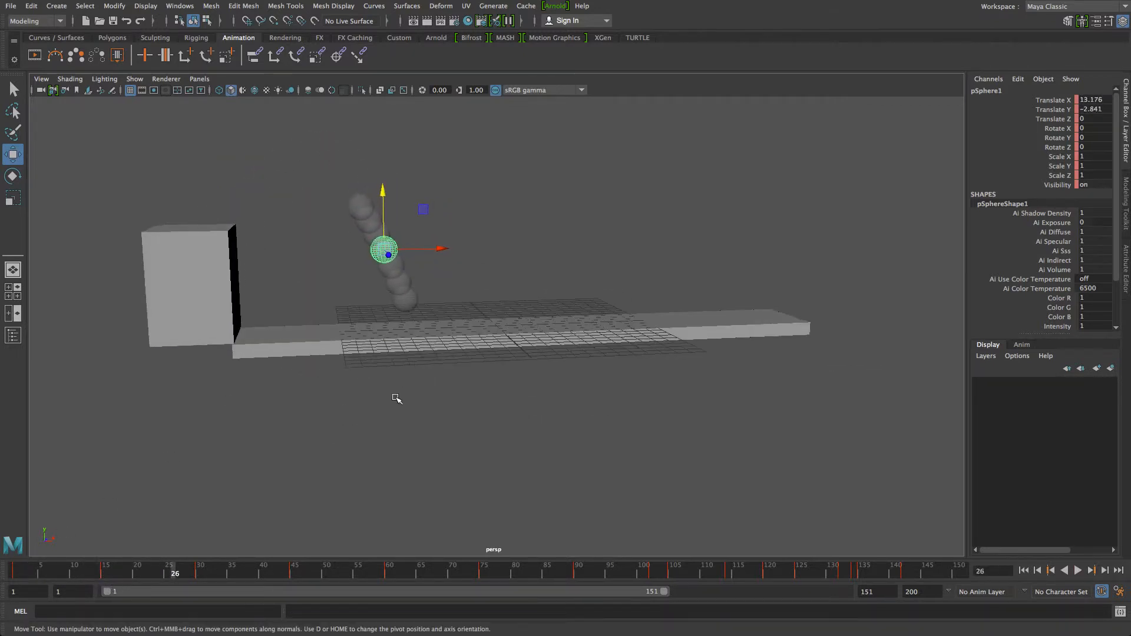
scroll(397, 398, down, 2)
alt+middle_drag(392, 220, 384, 329)
scroll(383, 328, up, 8)
alt+middle_drag(233, 403, 402, 316)
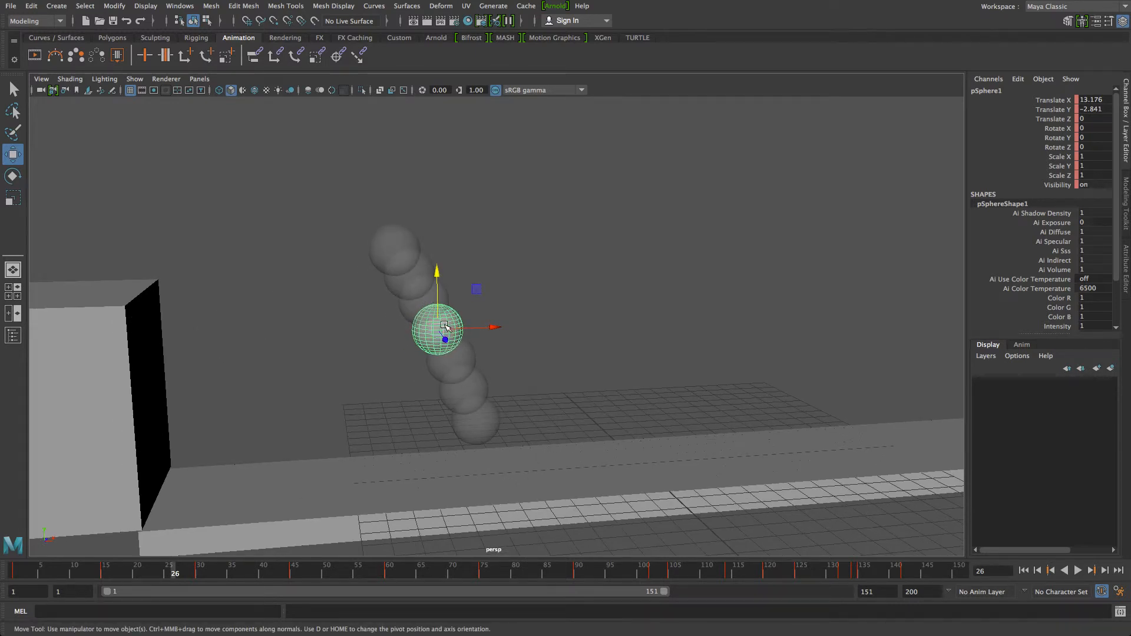
Play the animation and stop at frames 99 and 136 to examine the ghost spacing in the final bounces.
key(alt+v)
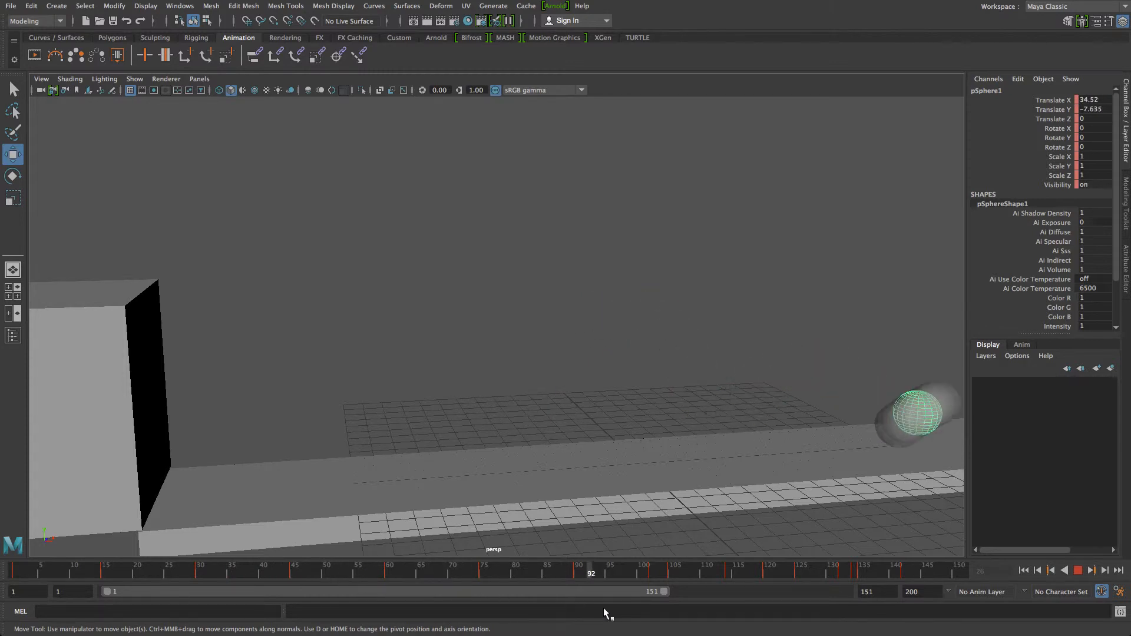
key(alt+v)
alt+drag(748, 345, 327, 371)
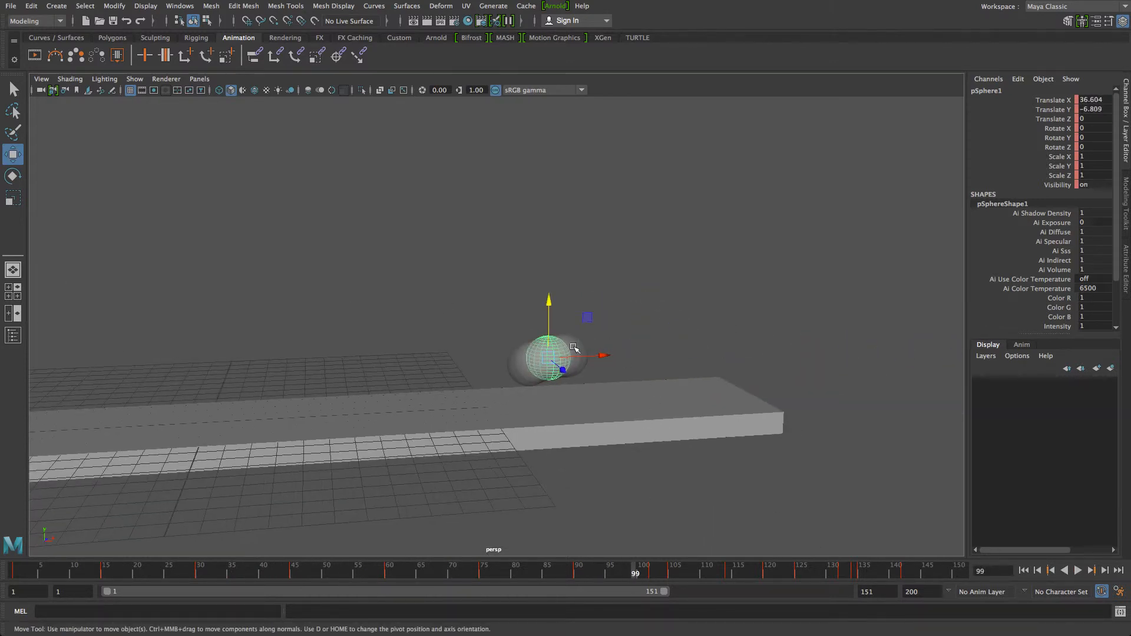
alt+right_drag(529, 366, 553, 374)
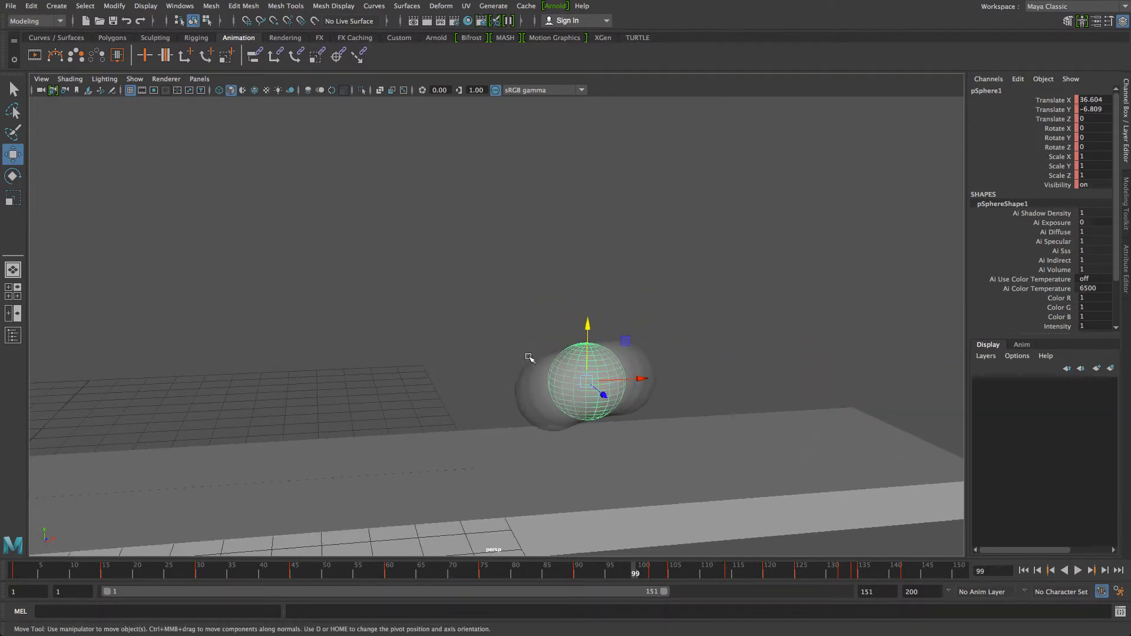
key(alt+v)
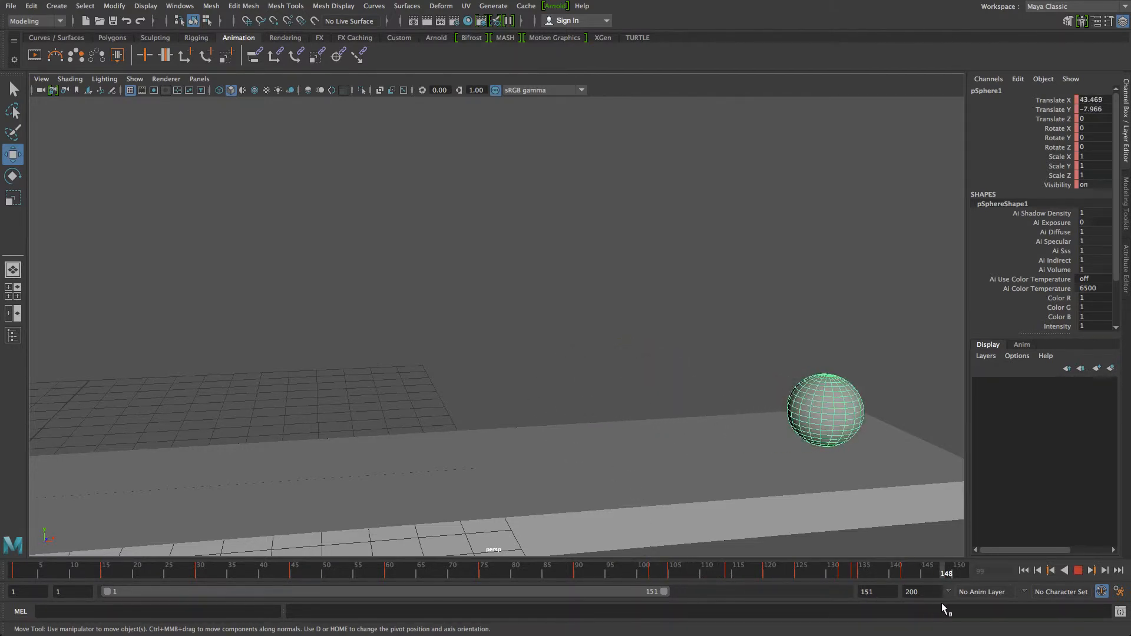
key(alt+v)
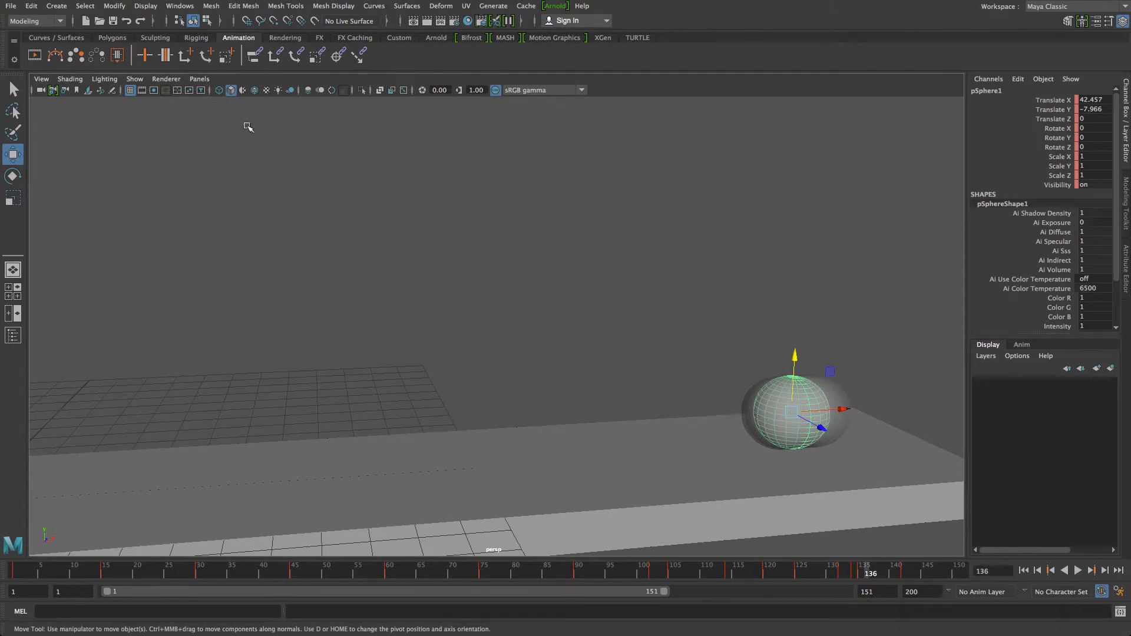
Turn off ghosting for the selected ball, then turn it back on.
click(818, 329)
click(790, 387)
click(102, 57)
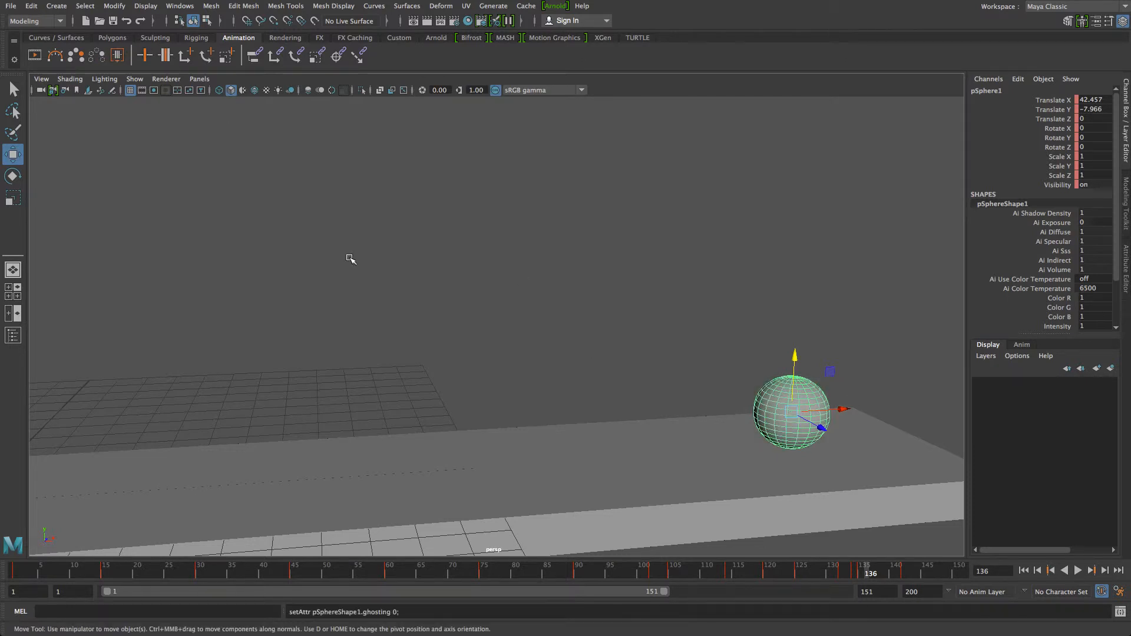
click(80, 60)
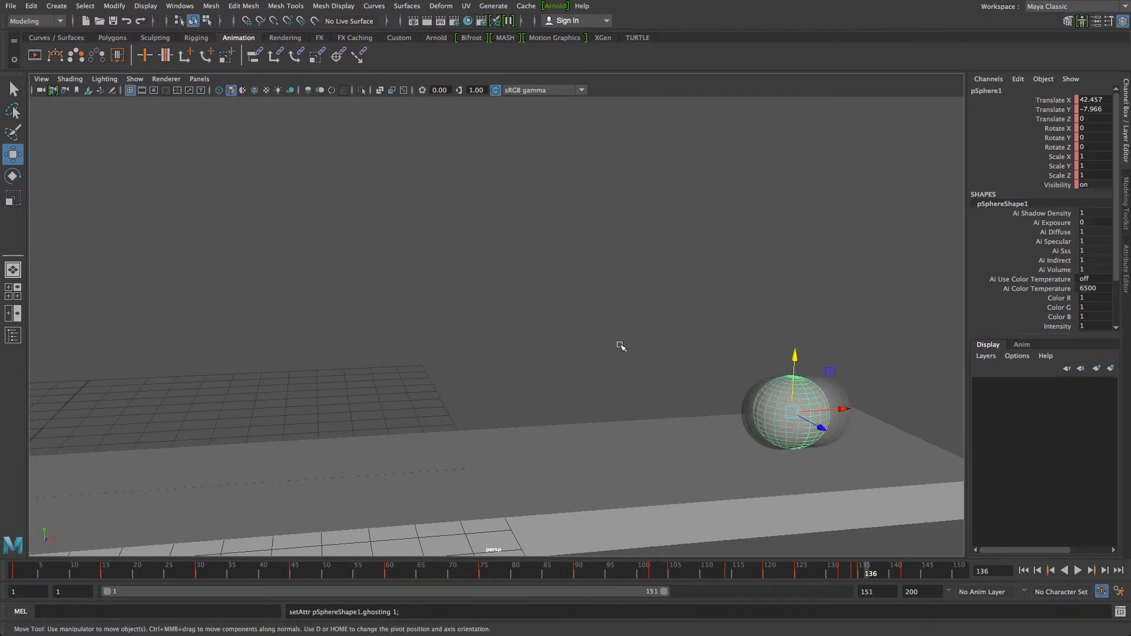
Scrub through the animation with the whole platform in view to examine the ball's ghosted motion.
scroll(625, 348, down, 6)
alt+drag(662, 417, 603, 405)
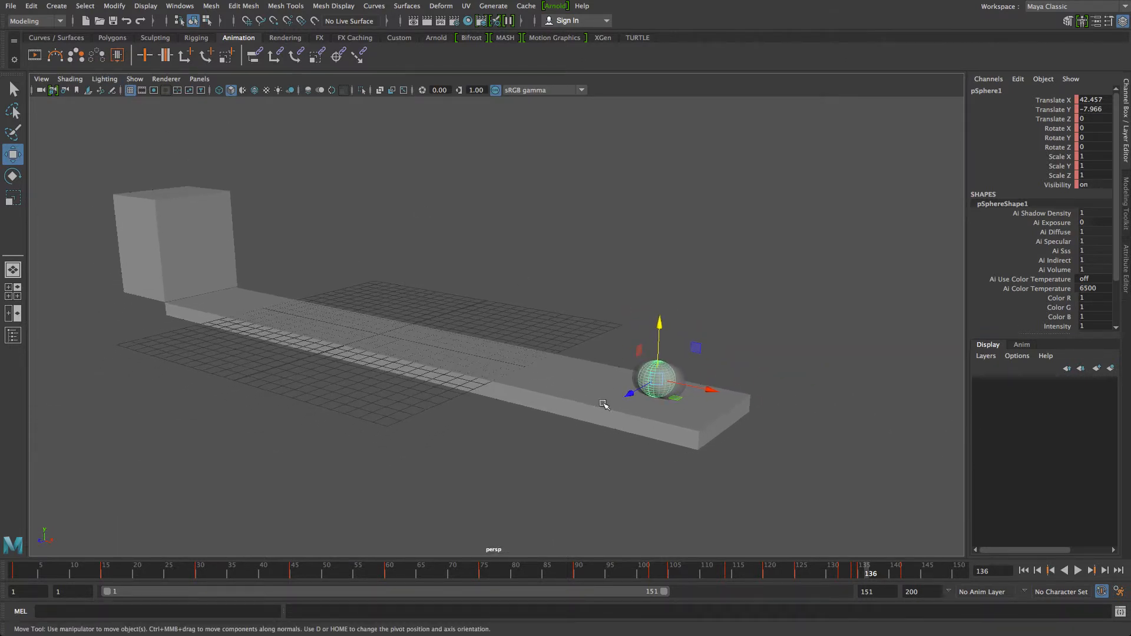
drag(685, 573, 928, 634)
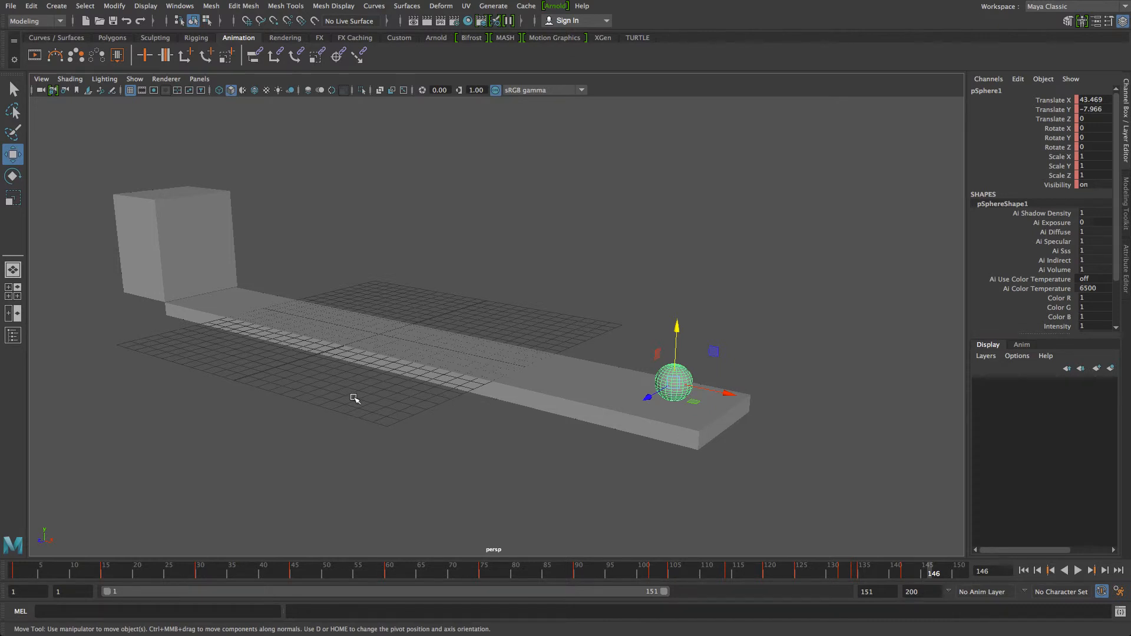
drag(917, 573, 775, 569)
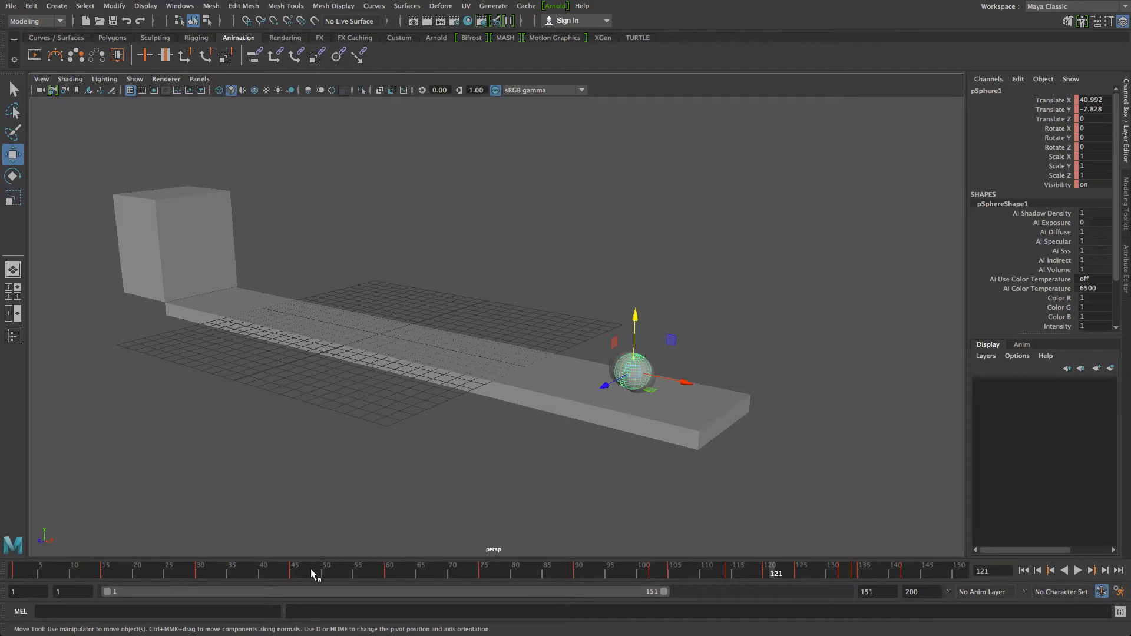
drag(119, 576, 554, 607)
Deselect the ball, scrub through the ghosted bounces from a side-on perspective and return to frame 1.
click(466, 215)
alt+drag(466, 215, 456, 311)
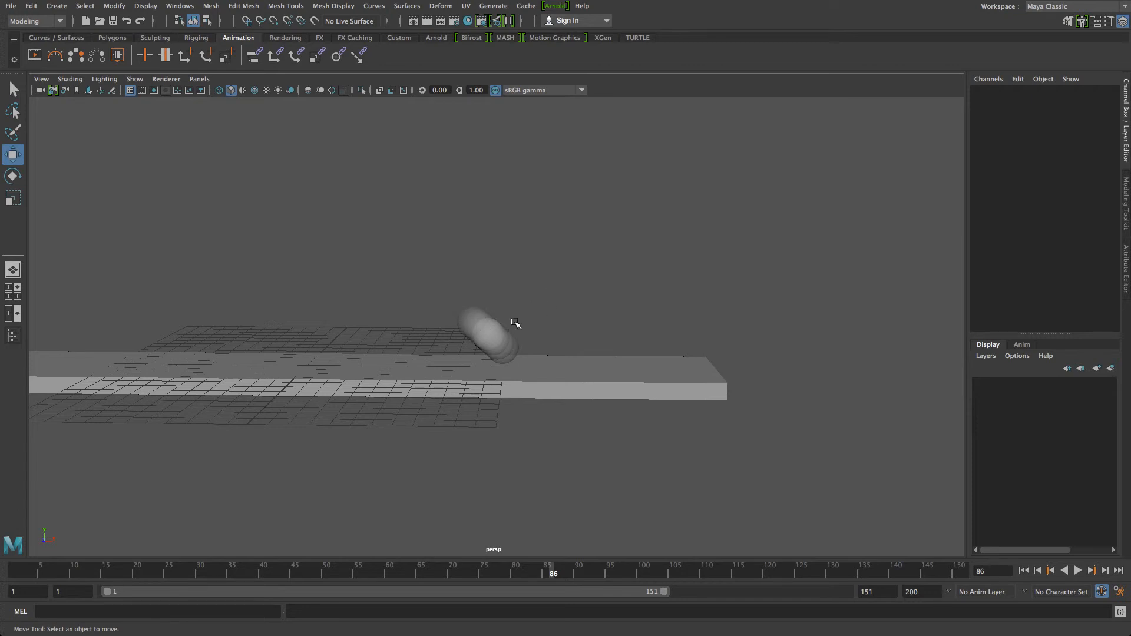
scroll(524, 332, down, 3)
scroll(524, 335, up, 5)
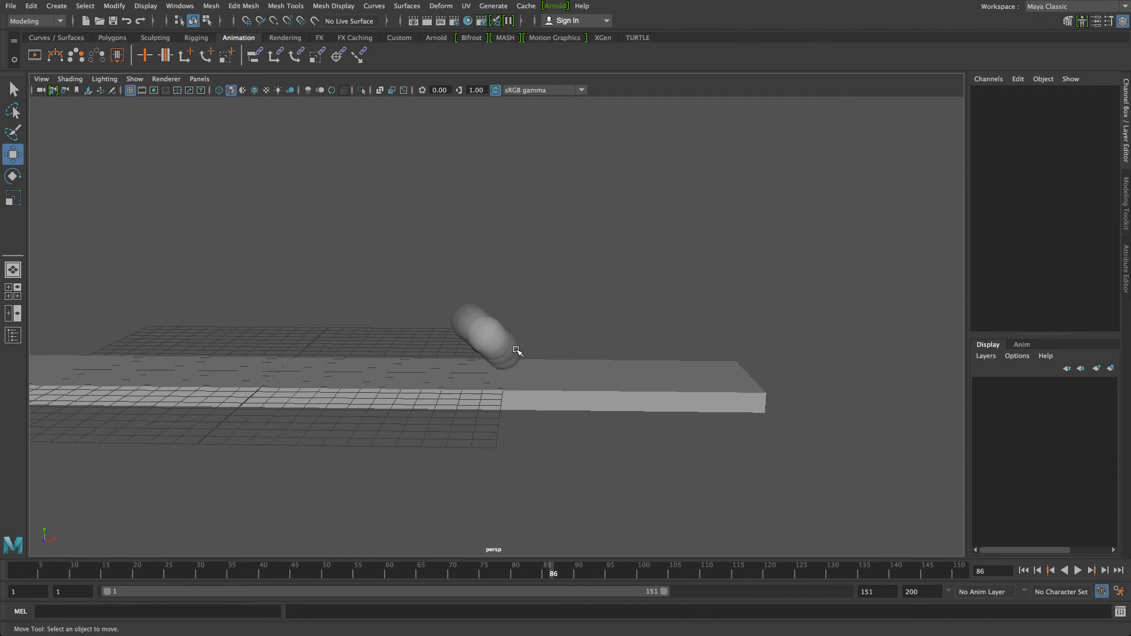
alt+middle_drag(516, 350, 834, 396)
drag(329, 574, 671, 616)
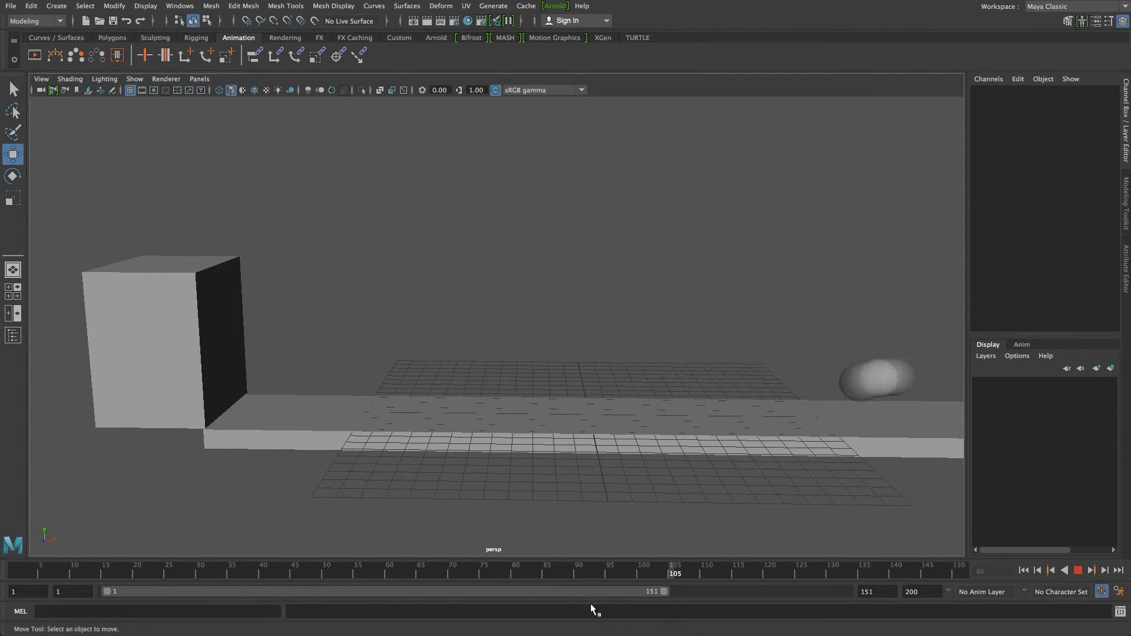
drag(591, 605, 6, 540)
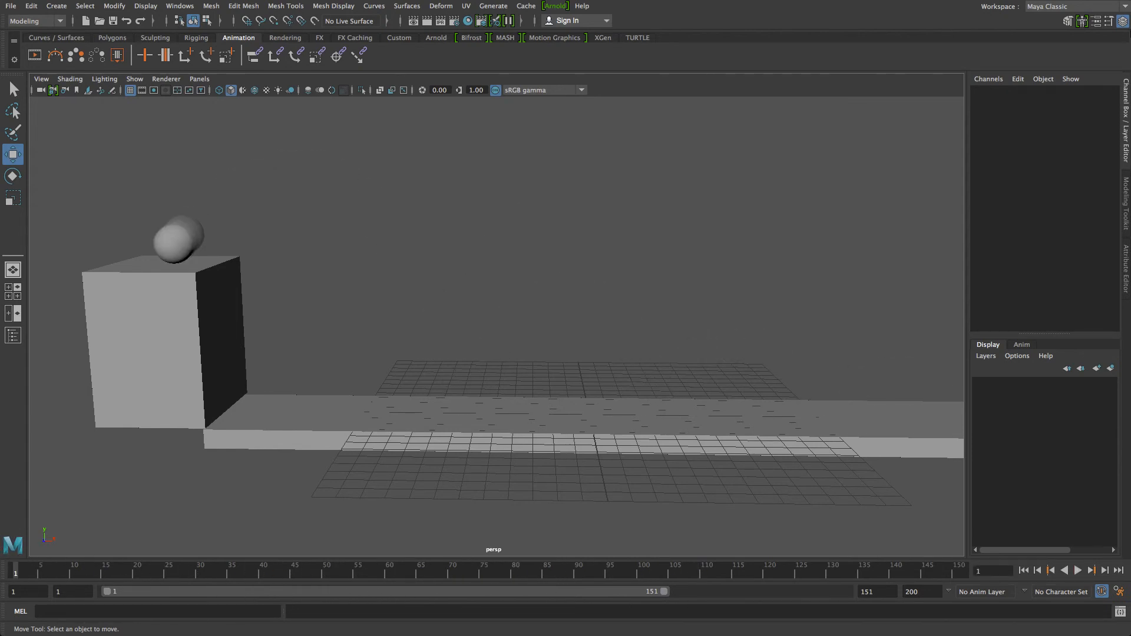
mouse_move(839, 5)
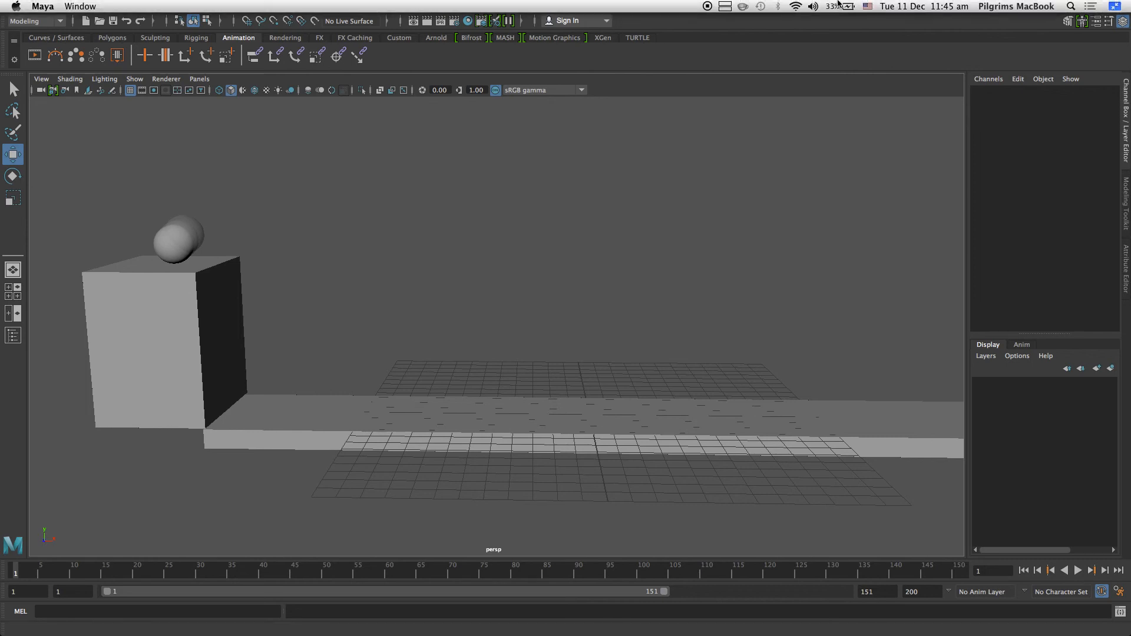
click(1123, 6)
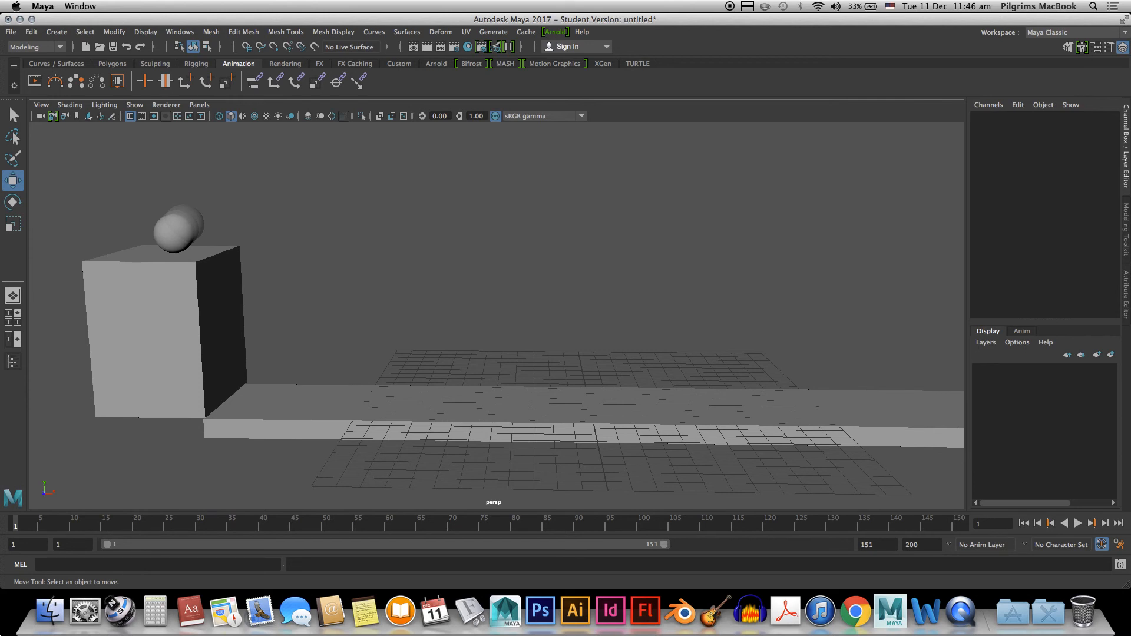
right_click(960, 597)
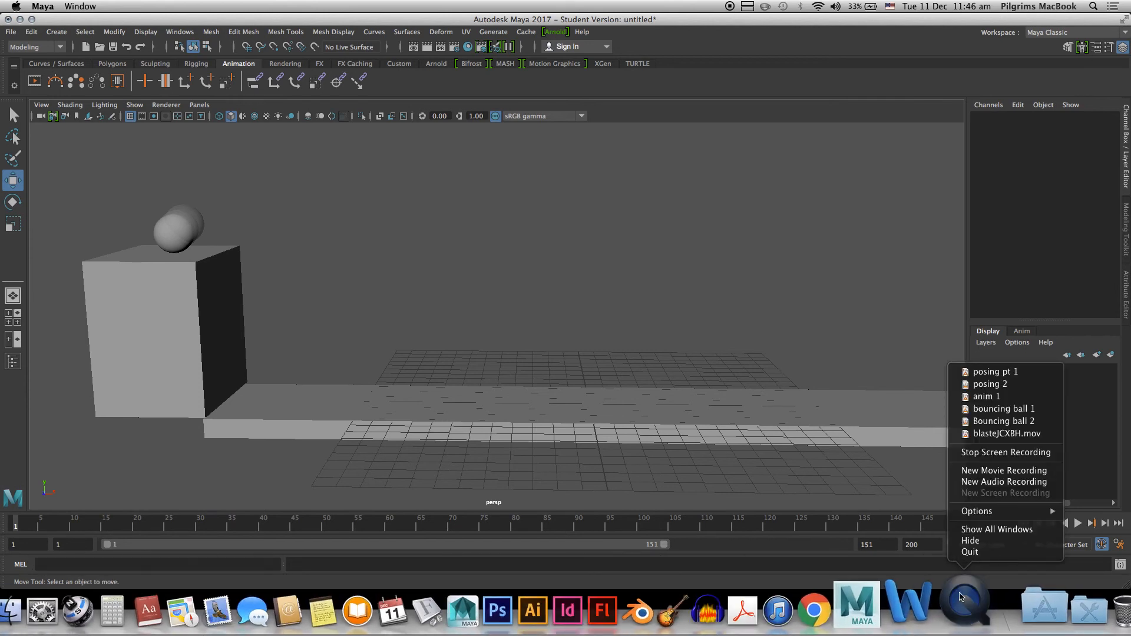